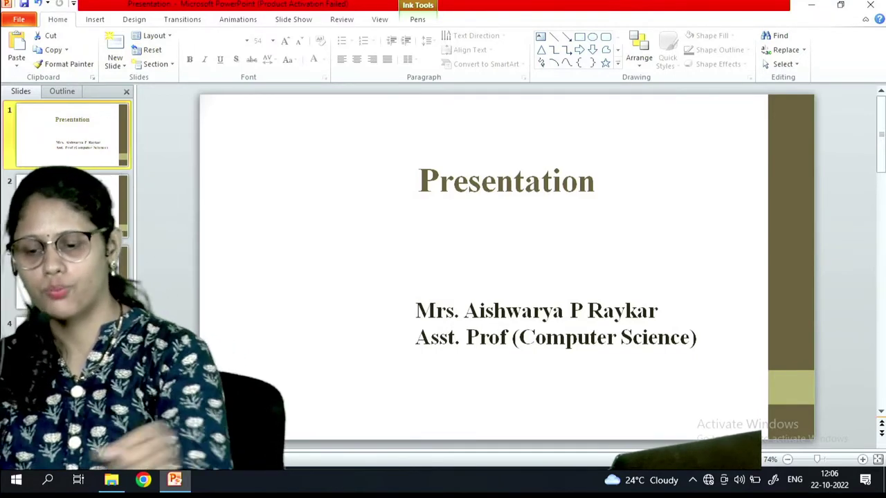
Step: Create a blank presentation (Presentation1), then switch back to the original Presentation window
{"action": "left_click", "coordinate": [22, 18]}
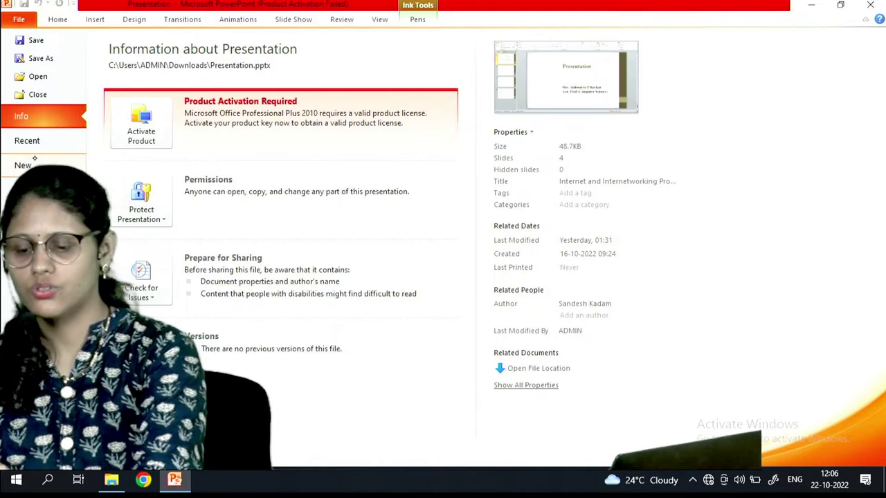
{"action": "left_click", "coordinate": [28, 165]}
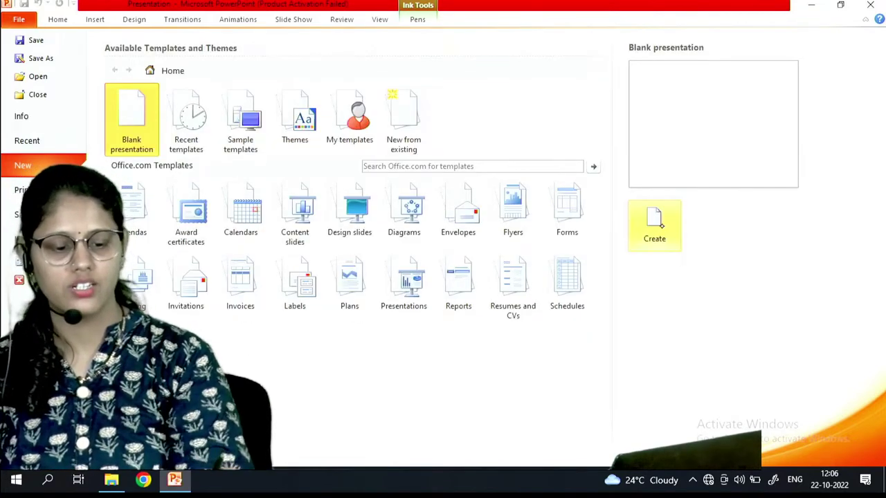
{"action": "left_click", "coordinate": [654, 225]}
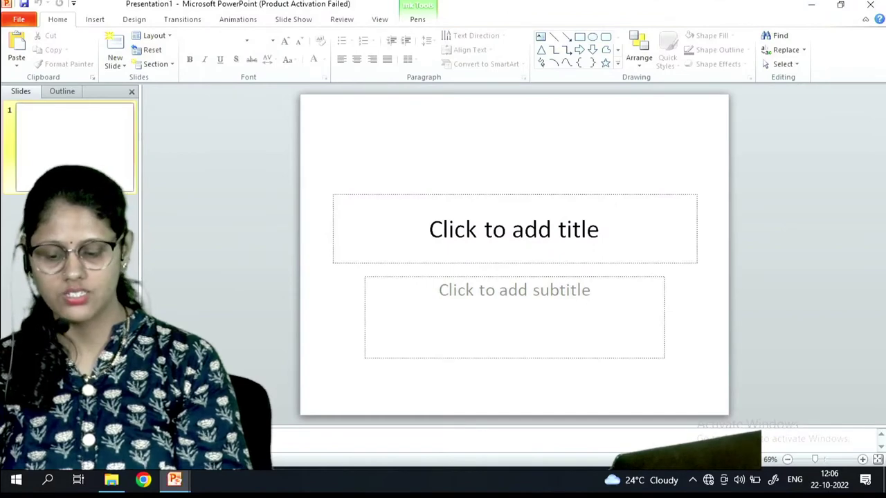
{"action": "mouse_move", "coordinate": [175, 480]}
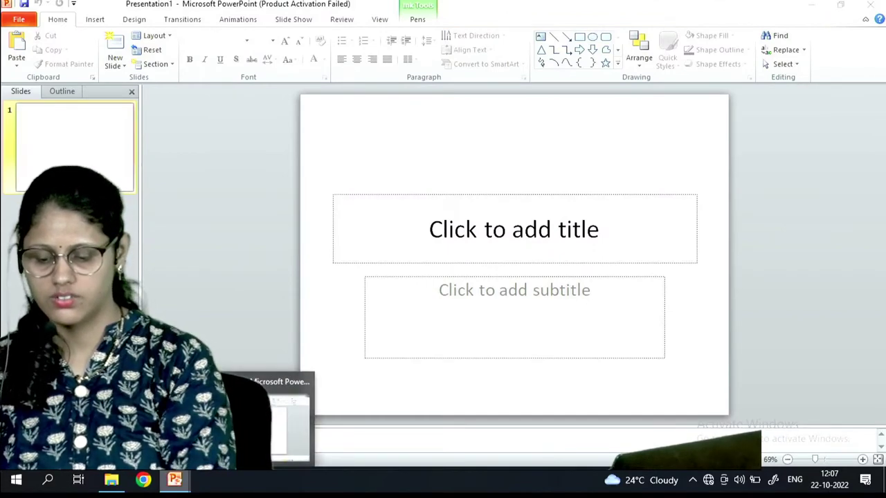
{"action": "left_click", "coordinate": [291, 422]}
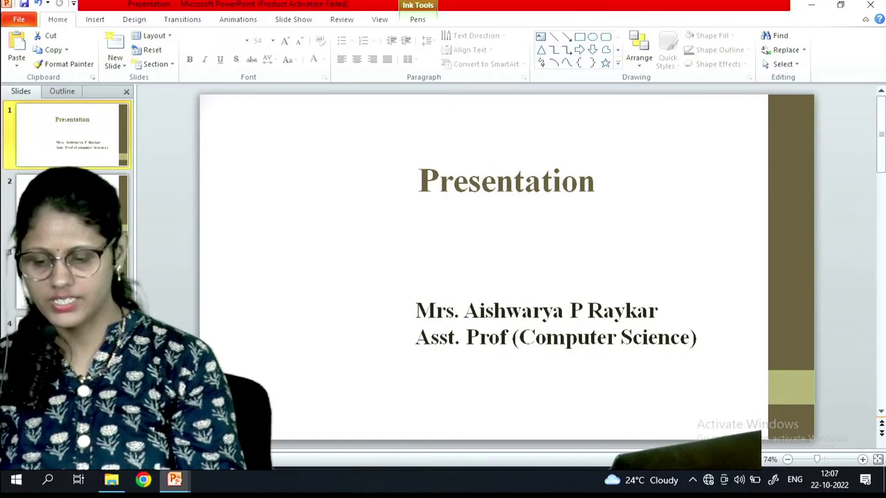
Step: Go to slide 2, 'Creating and Editing Presentation', and show the New Slide layout choices
{"action": "key", "text": "Page_Down"}
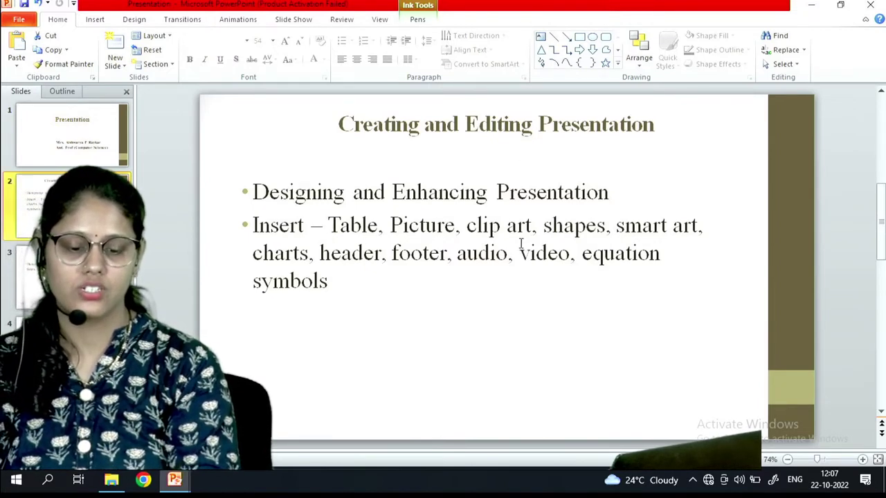
{"action": "left_click", "coordinate": [581, 246]}
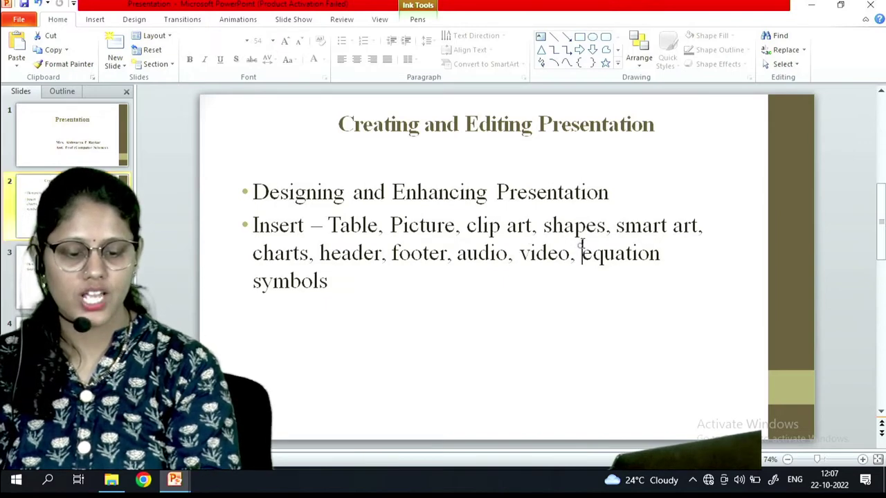
{"action": "left_click", "coordinate": [759, 260]}
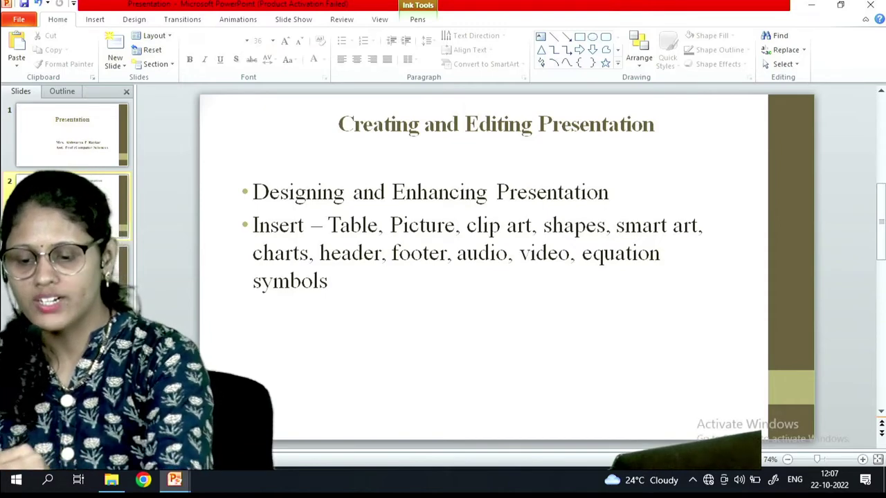
{"action": "left_click", "coordinate": [125, 64]}
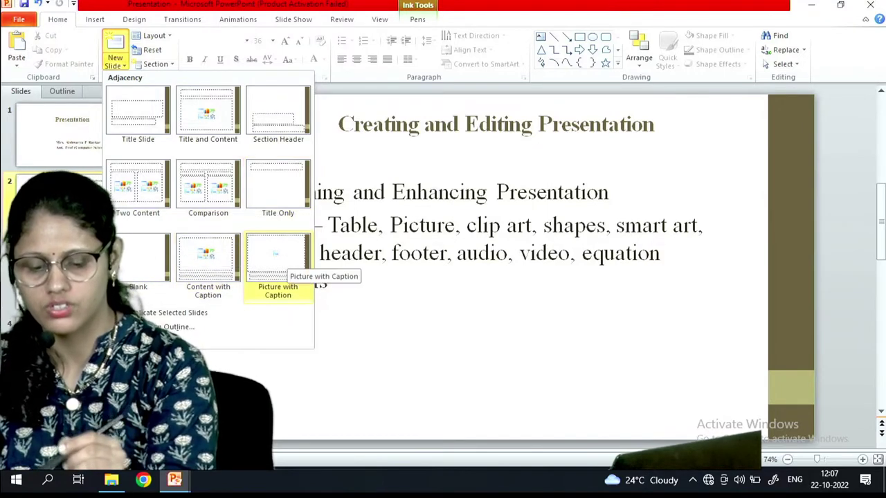
{"action": "left_click", "coordinate": [138, 111]}
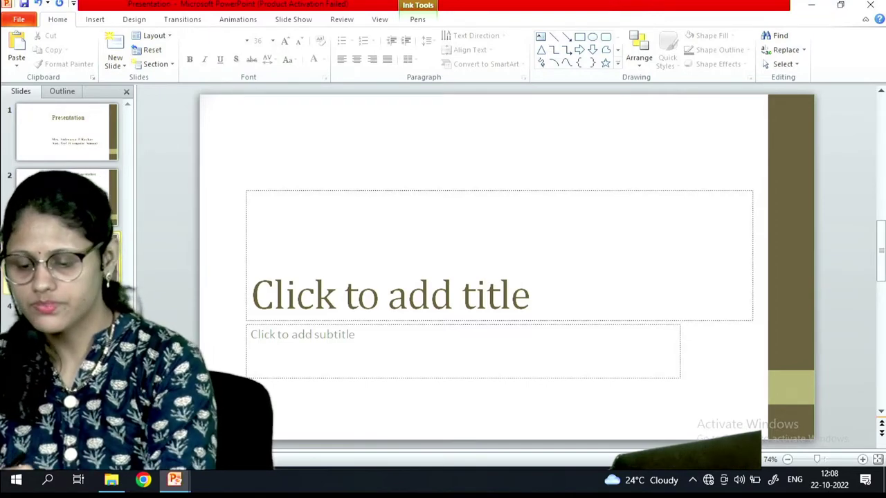
{"action": "right_click", "coordinate": [84, 265]}
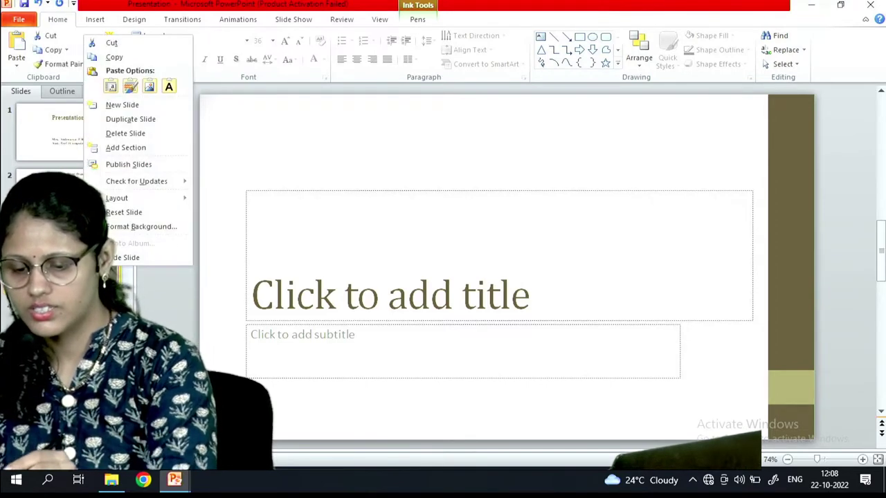
{"action": "left_click", "coordinate": [153, 134]}
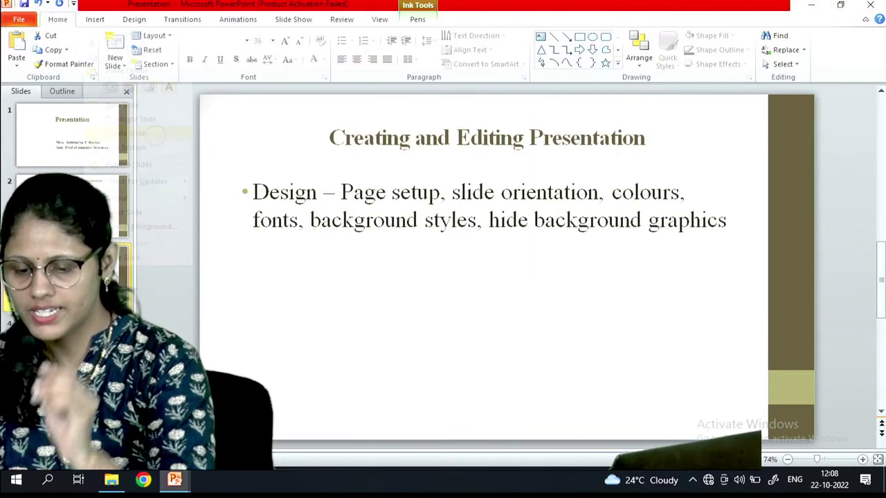
{"action": "left_click", "coordinate": [87, 179]}
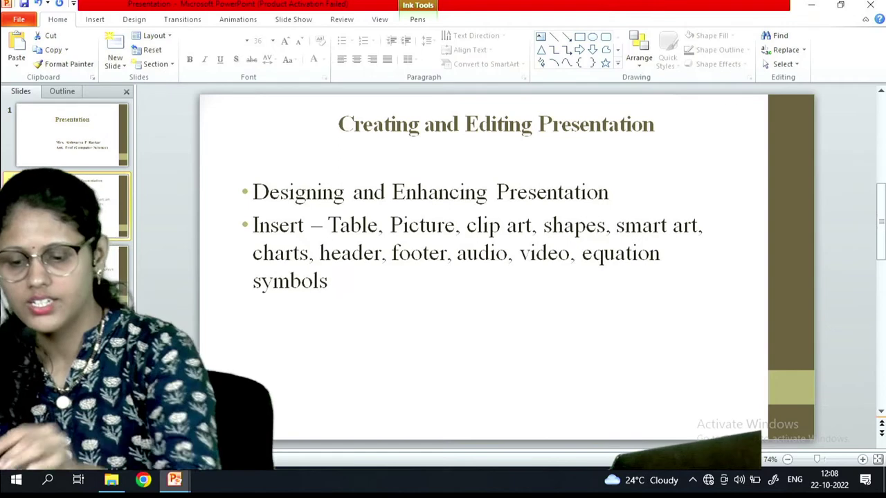
{"action": "left_click", "coordinate": [165, 35]}
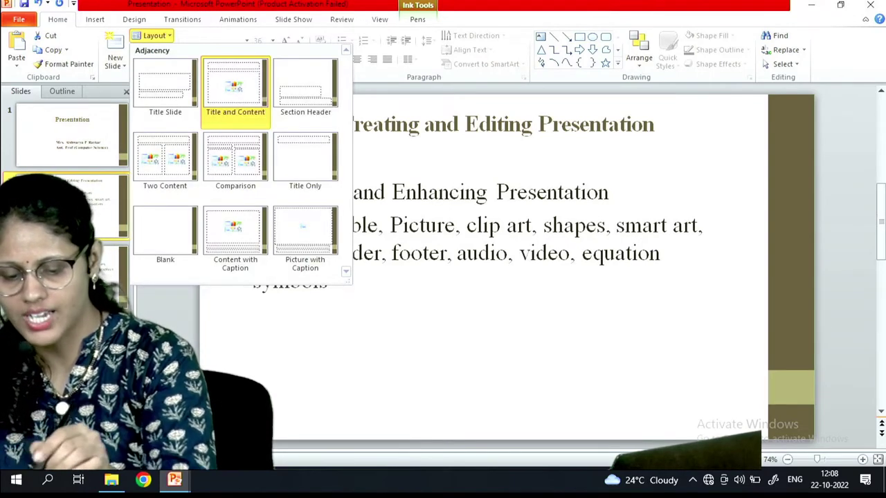
{"action": "left_click", "coordinate": [236, 90]}
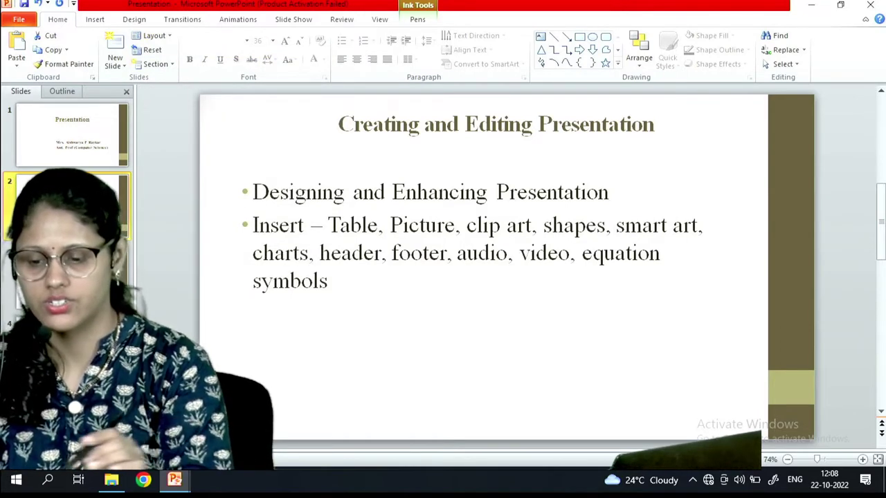
{"action": "mouse_move", "coordinate": [228, 239]}
{"action": "left_mouse_down"}
{"action": "mouse_move", "coordinate": [242, 233]}
{"action": "mouse_move", "coordinate": [230, 239]}
{"action": "left_mouse_up"}
{"action": "key", "text": "Escape"}
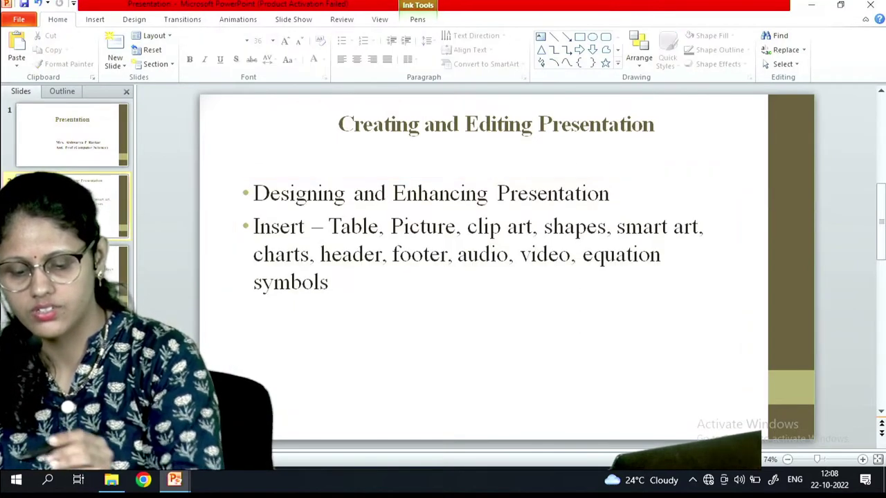
{"action": "left_click", "coordinate": [94, 19]}
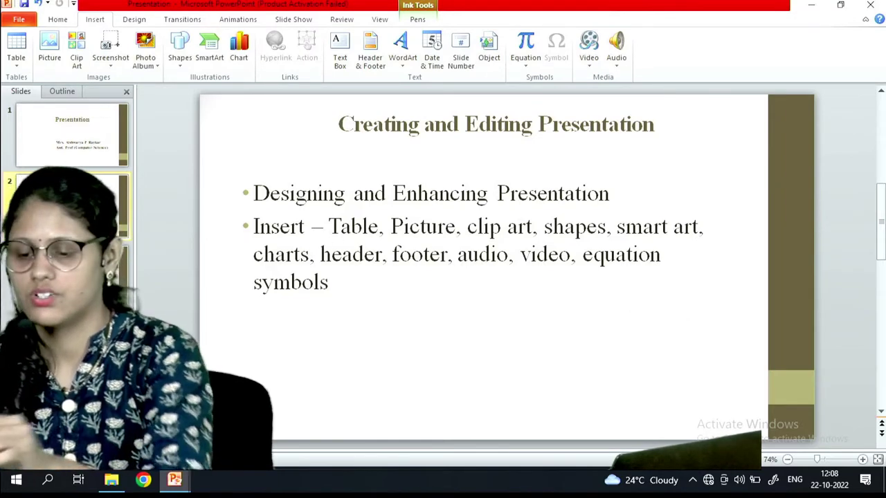
{"action": "left_click", "coordinate": [17, 61]}
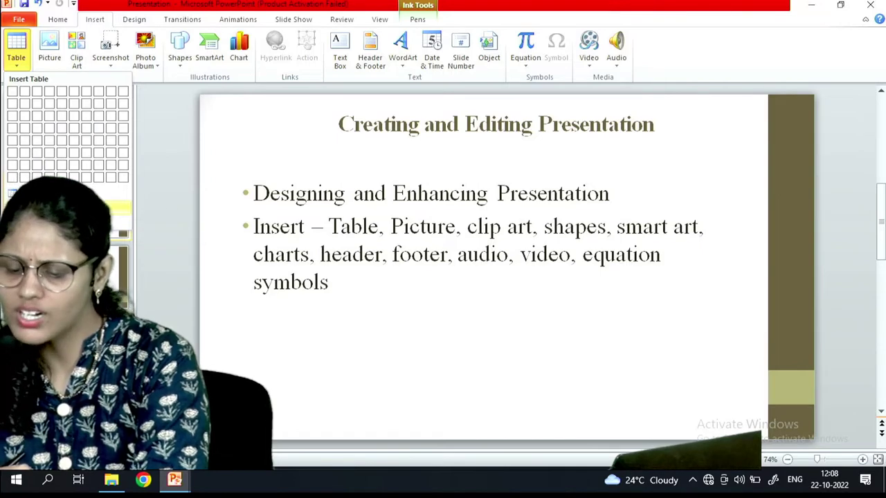
{"action": "key", "text": "Escape"}
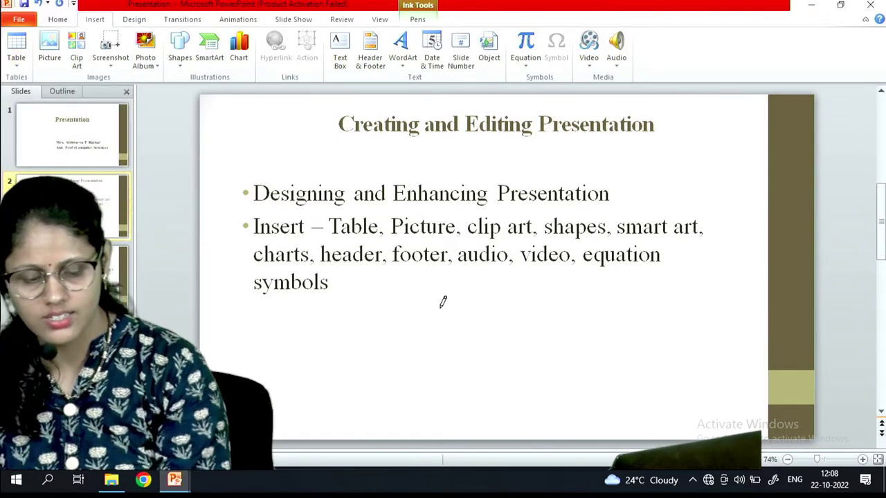
{"action": "mouse_move", "coordinate": [435, 303]}
{"action": "left_mouse_down"}
{"action": "mouse_move", "coordinate": [421, 367]}
{"action": "mouse_move", "coordinate": [511, 374]}
{"action": "left_mouse_up"}
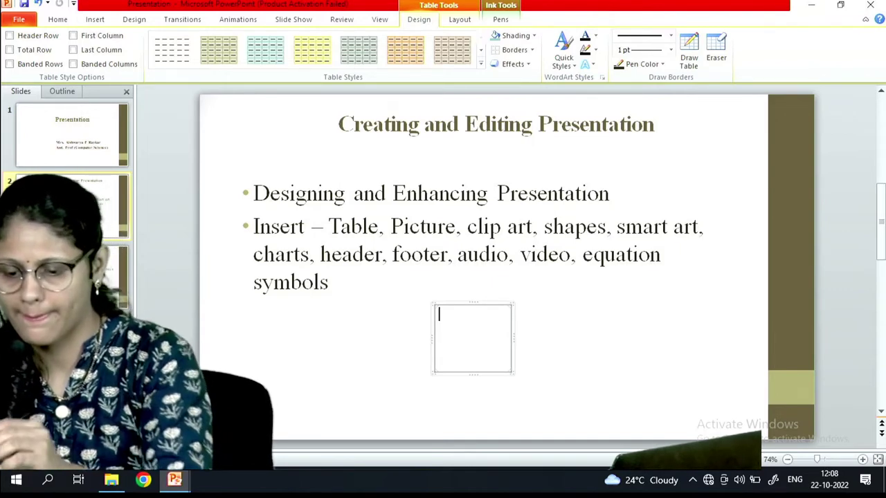
{"action": "right_click", "coordinate": [484, 350]}
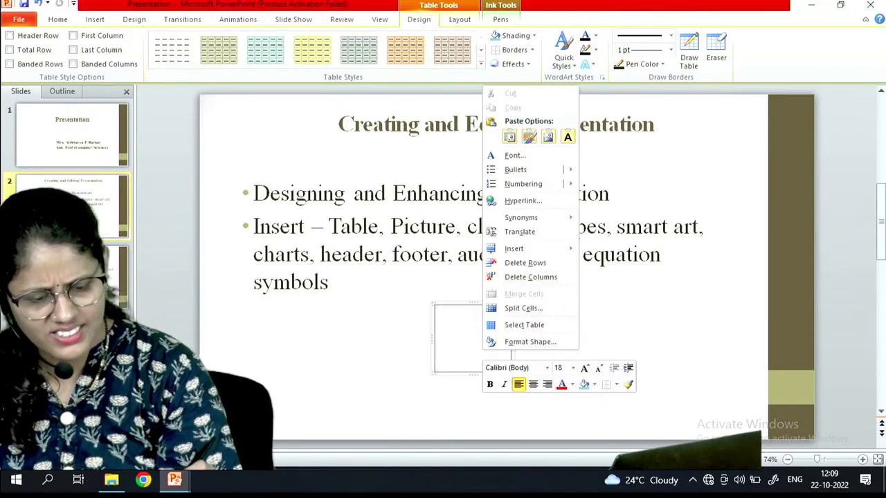
{"action": "left_click", "coordinate": [544, 263]}
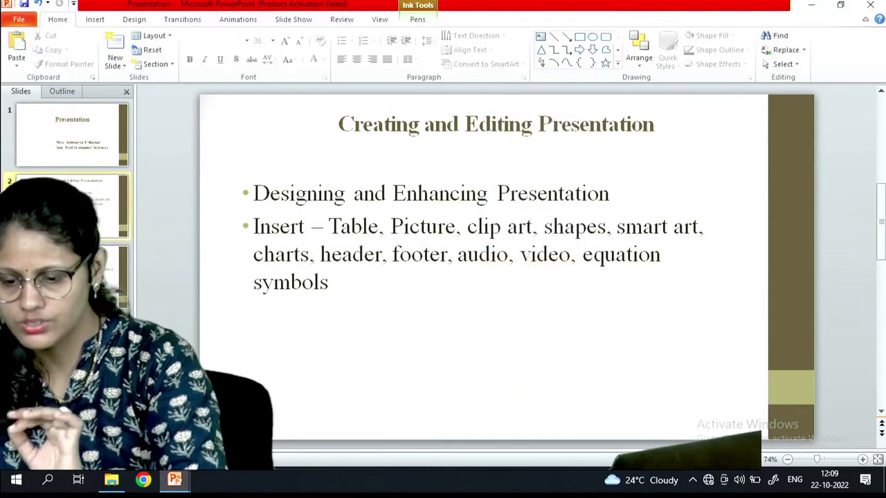
{"action": "left_click", "coordinate": [95, 18]}
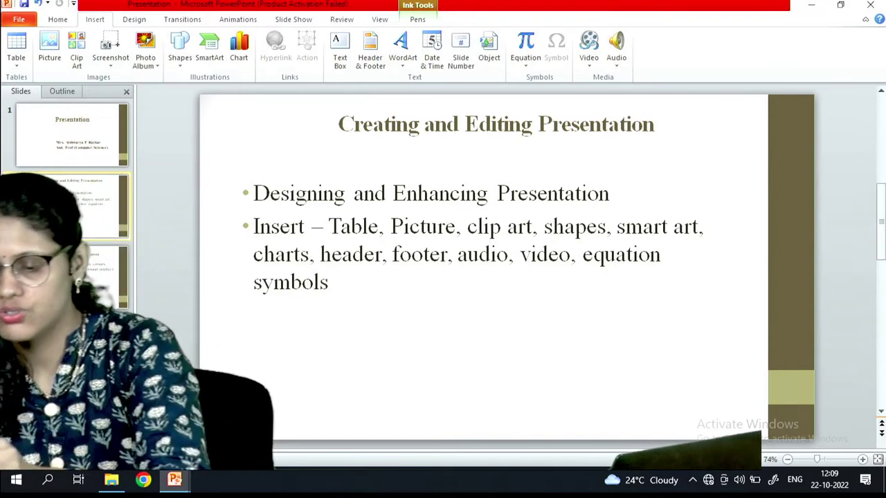
{"action": "left_click", "coordinate": [49, 48]}
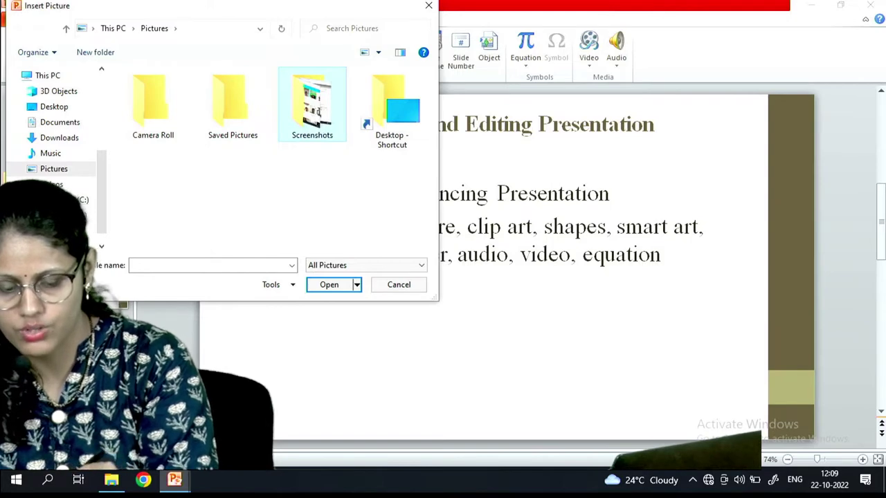
{"action": "double_click", "coordinate": [317, 121]}
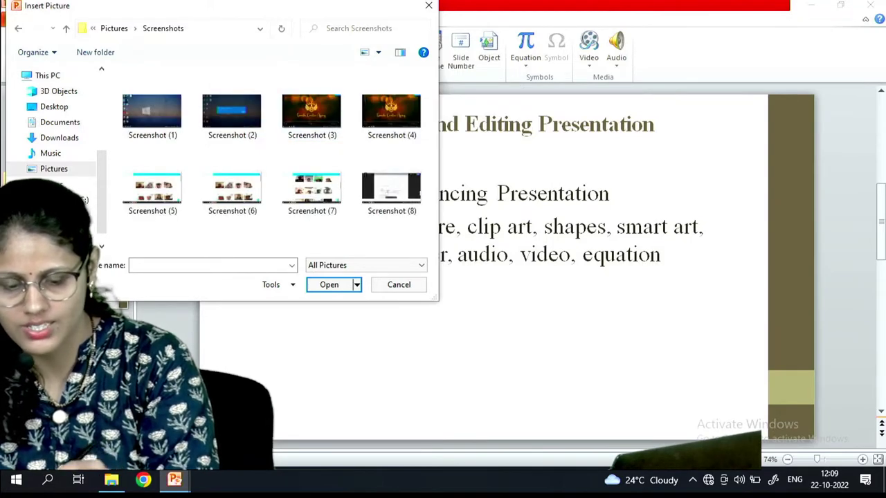
{"action": "left_click", "coordinate": [311, 114]}
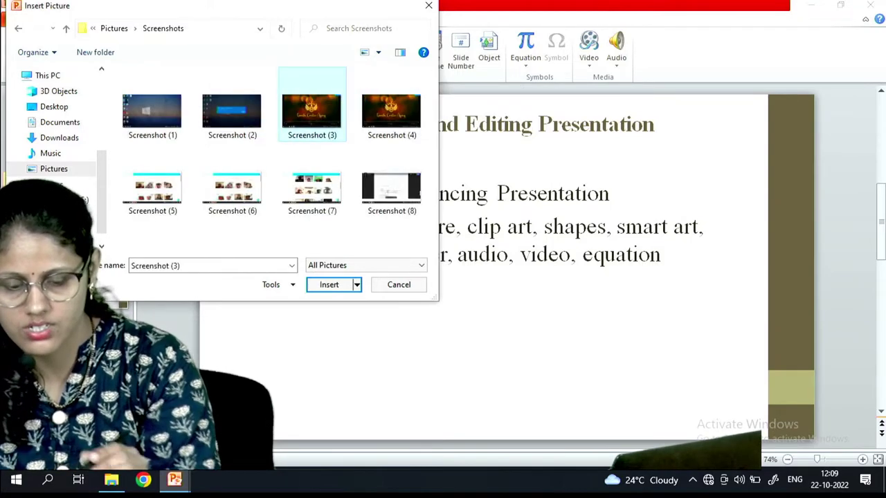
{"action": "left_click", "coordinate": [332, 284]}
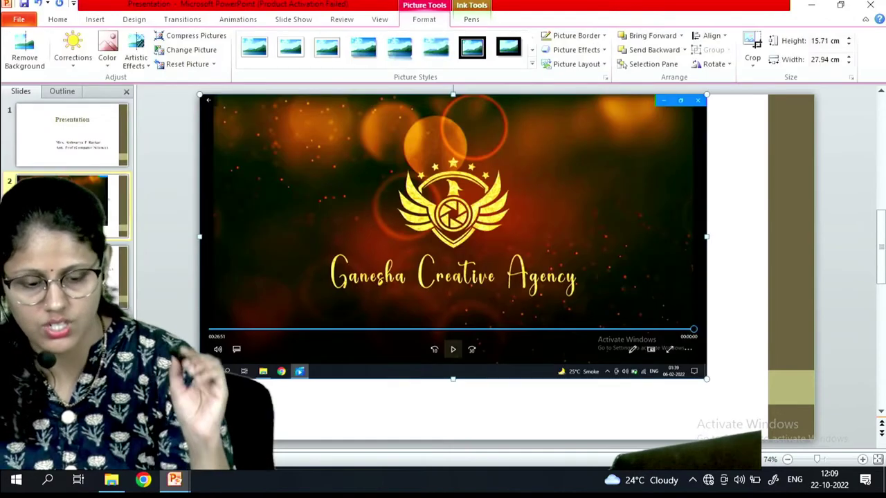
{"action": "left_click", "coordinate": [593, 311]}
{"action": "right_click", "coordinate": [594, 311]}
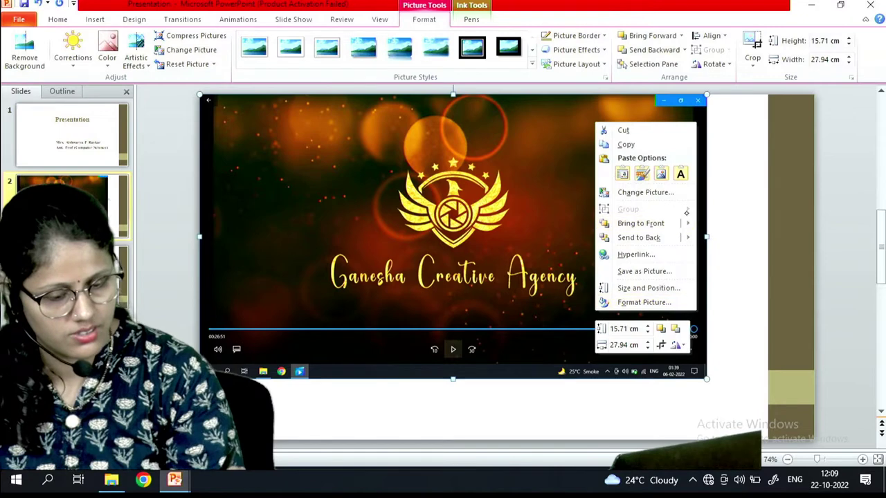
{"action": "left_click", "coordinate": [652, 139]}
{"action": "left_click", "coordinate": [650, 130]}
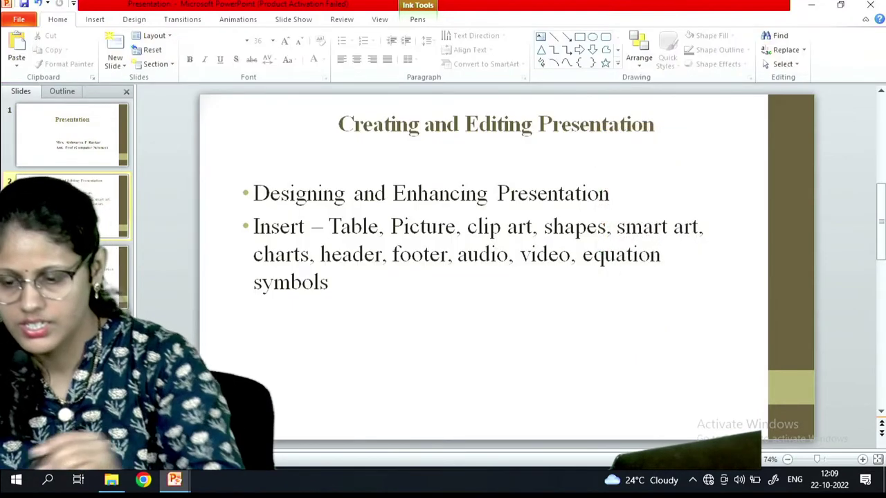
Step: Search Clip Art and place the eye-care image below the bullet text
{"action": "left_click", "coordinate": [94, 19]}
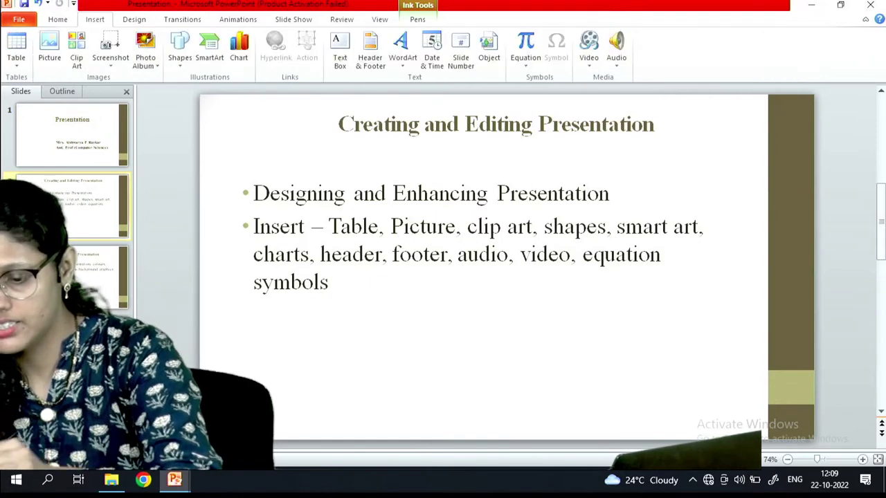
{"action": "left_click", "coordinate": [77, 55]}
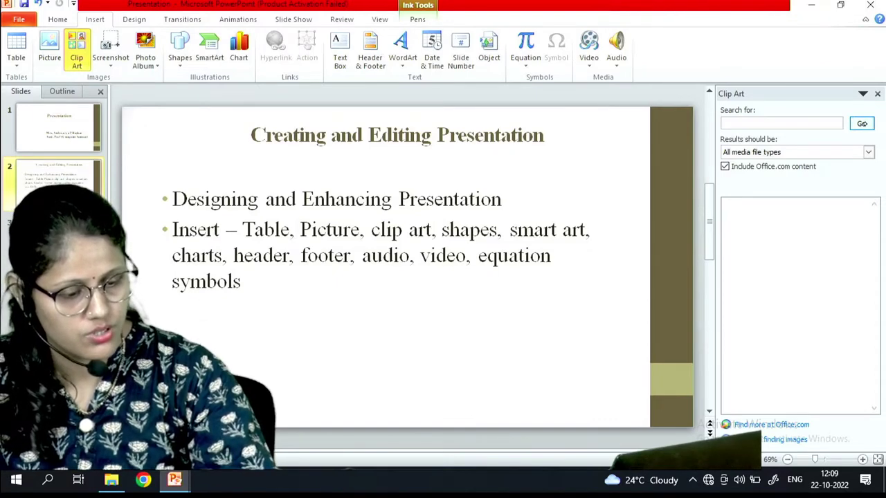
{"action": "left_click", "coordinate": [868, 151]}
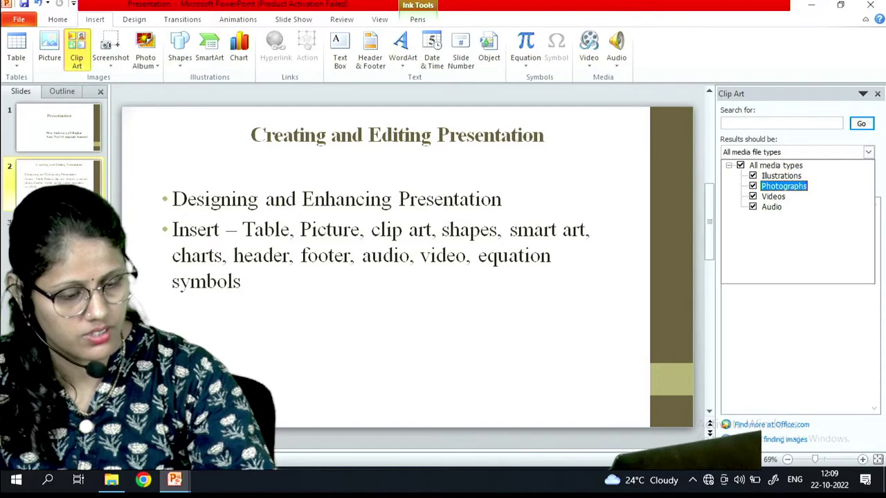
{"action": "left_click", "coordinate": [861, 123]}
{"action": "mouse_move", "coordinate": [832, 238]}
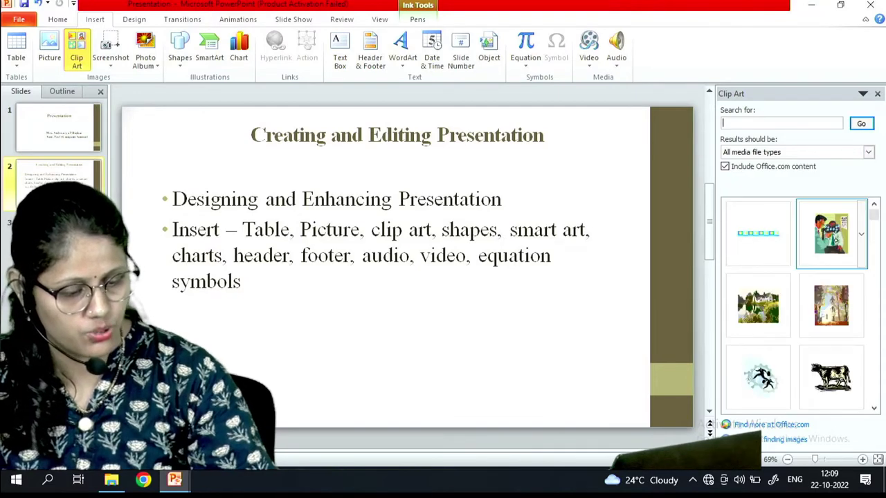
{"action": "left_click", "coordinate": [831, 231]}
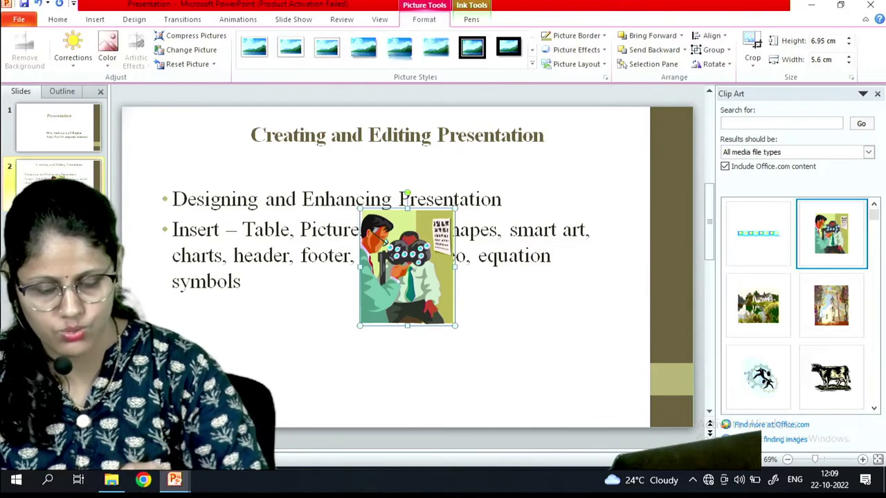
{"action": "left_click_drag", "start_coordinate": [397, 250], "coordinate": [368, 325]}
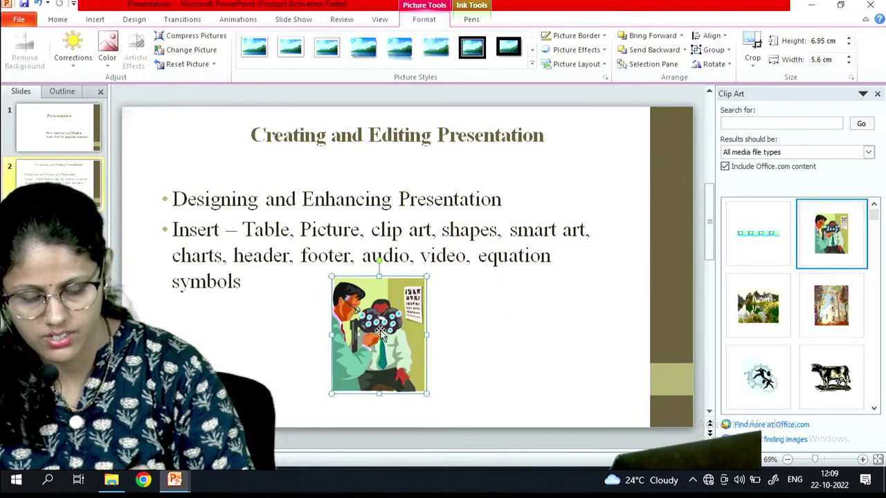
Step: Cut the eye-care clip art from the slide again
{"action": "right_click", "coordinate": [379, 332]}
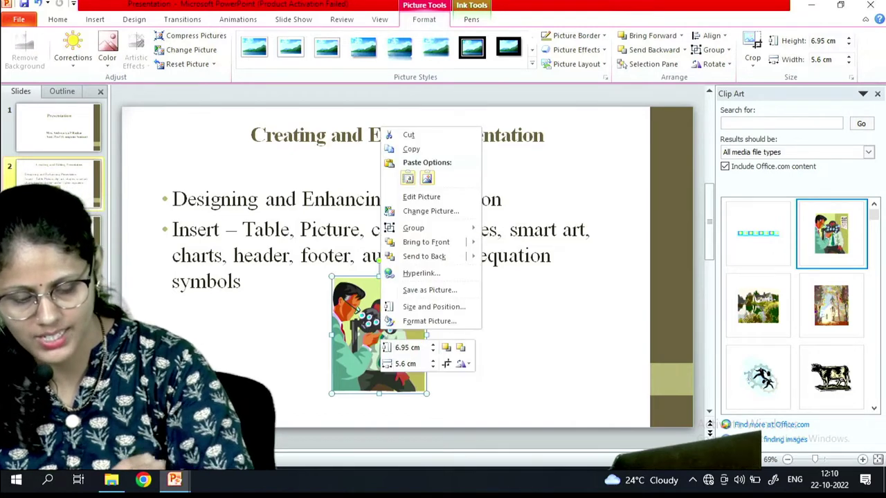
{"action": "left_click", "coordinate": [408, 134]}
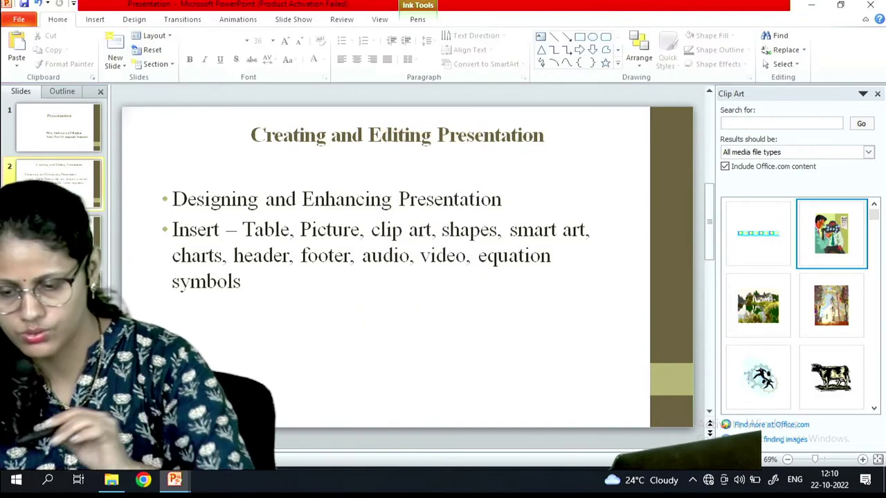
{"action": "left_click", "coordinate": [94, 19]}
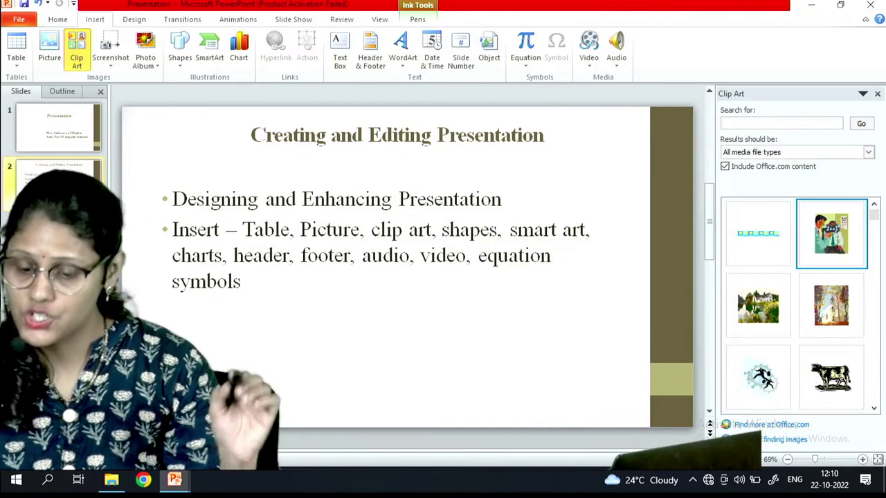
{"action": "left_click", "coordinate": [179, 58]}
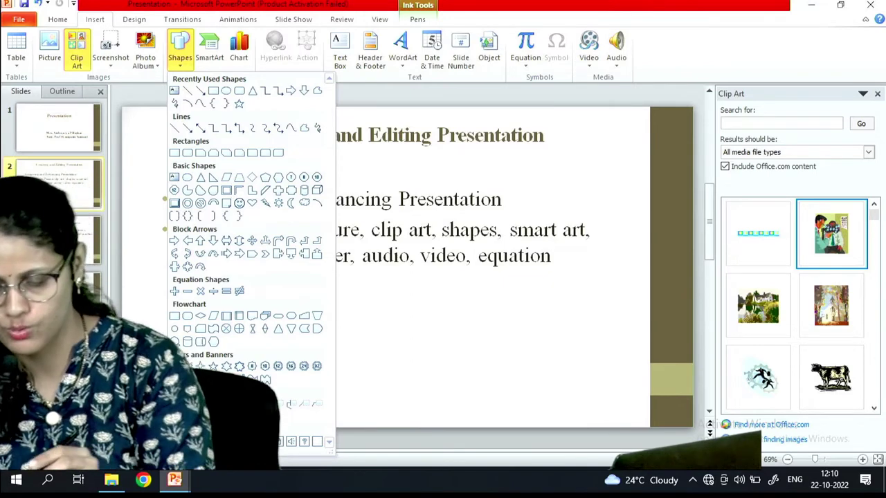
Step: Draw a Down Arrow shape below the bullets, then cut it off the slide
{"action": "left_click", "coordinate": [213, 241]}
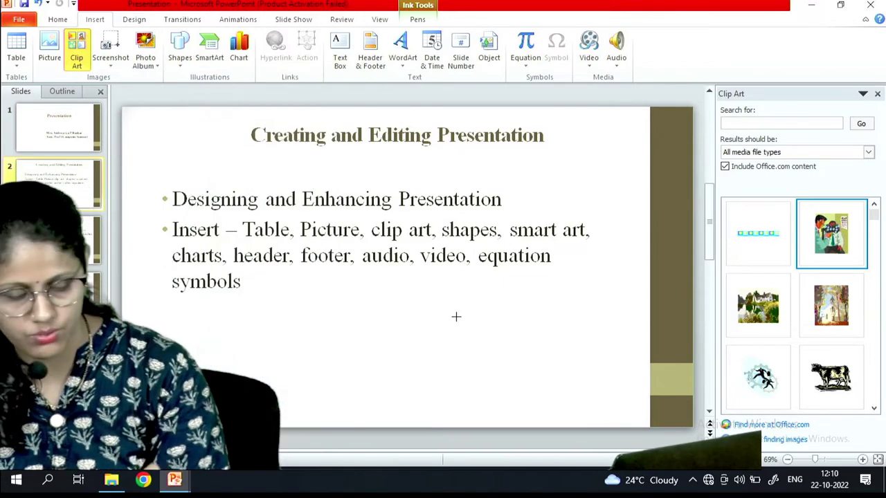
{"action": "left_click_drag", "start_coordinate": [455, 316], "coordinate": [481, 361]}
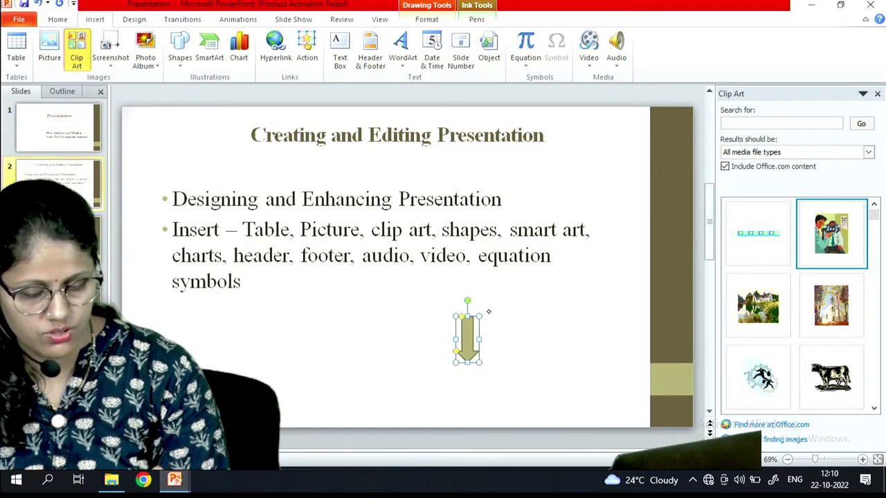
{"action": "right_click", "coordinate": [470, 351]}
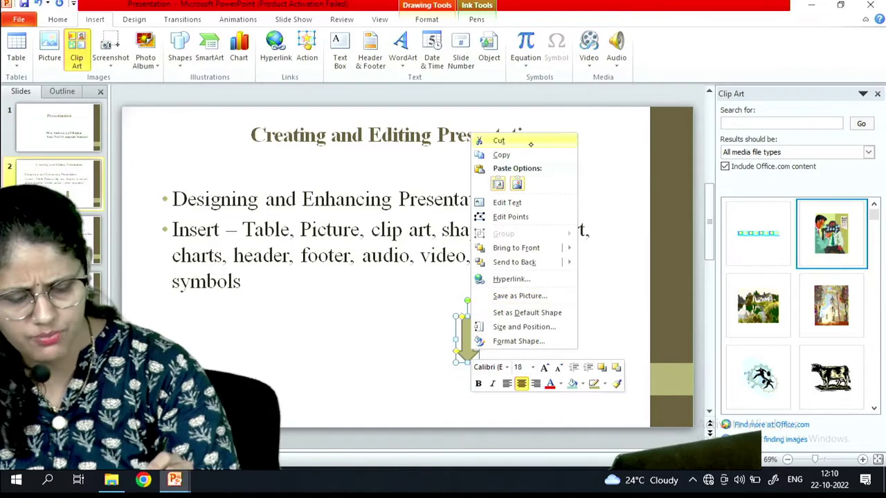
{"action": "left_click", "coordinate": [498, 140]}
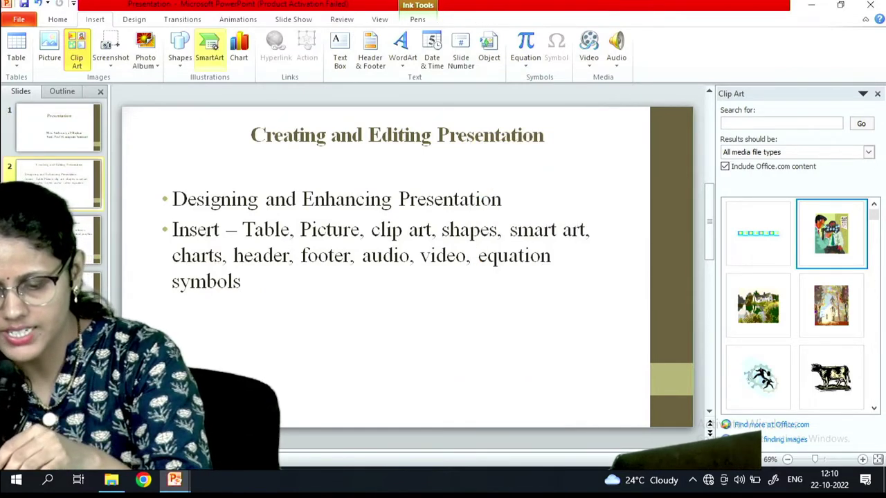
{"action": "left_click", "coordinate": [214, 46]}
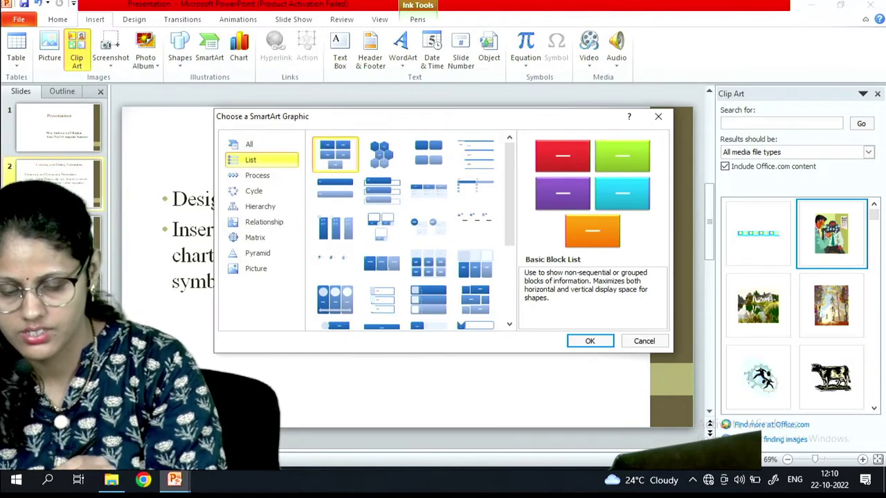
{"action": "left_click", "coordinate": [268, 176]}
{"action": "left_click", "coordinate": [269, 191]}
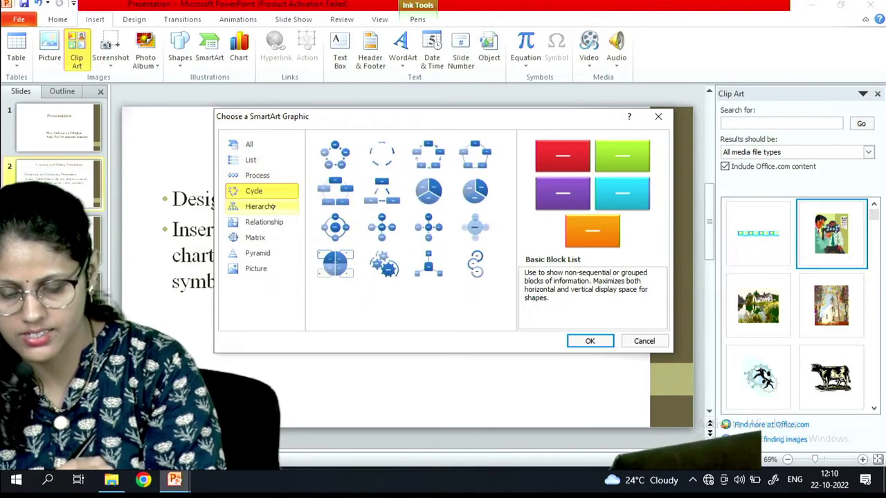
{"action": "left_click", "coordinate": [273, 207]}
{"action": "left_click", "coordinate": [264, 222]}
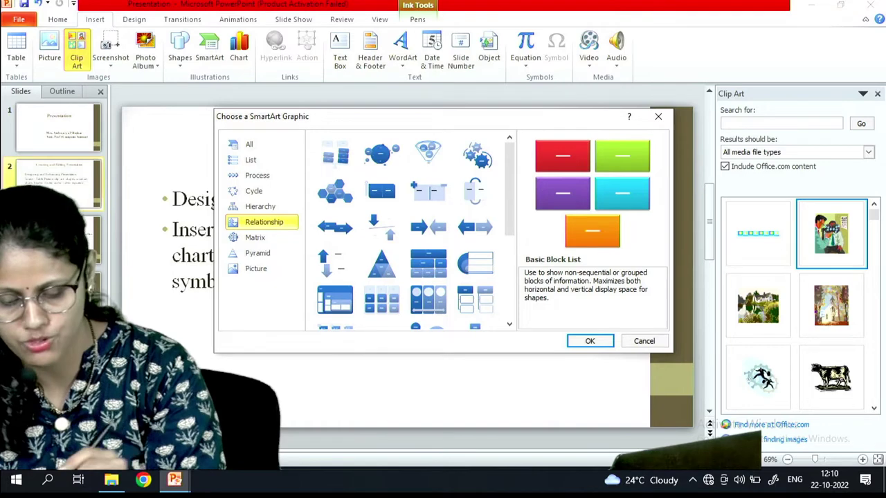
{"action": "left_click", "coordinate": [274, 239]}
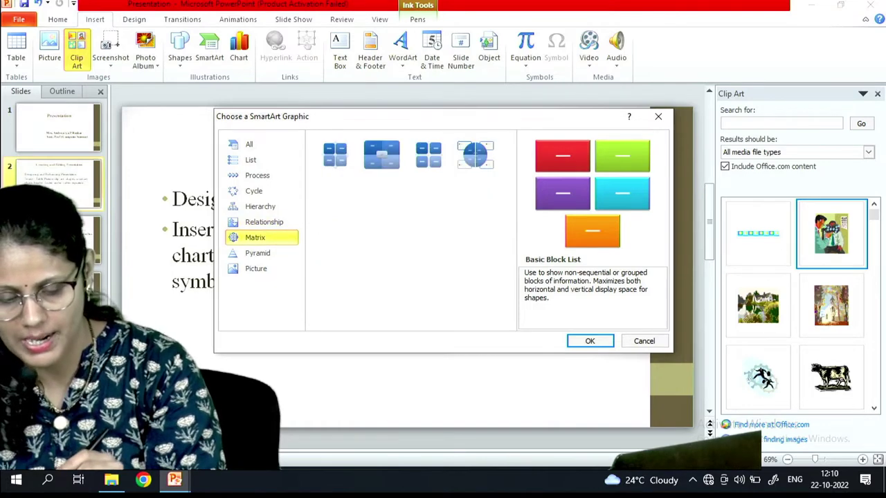
{"action": "left_click", "coordinate": [276, 254]}
{"action": "left_click", "coordinate": [270, 268]}
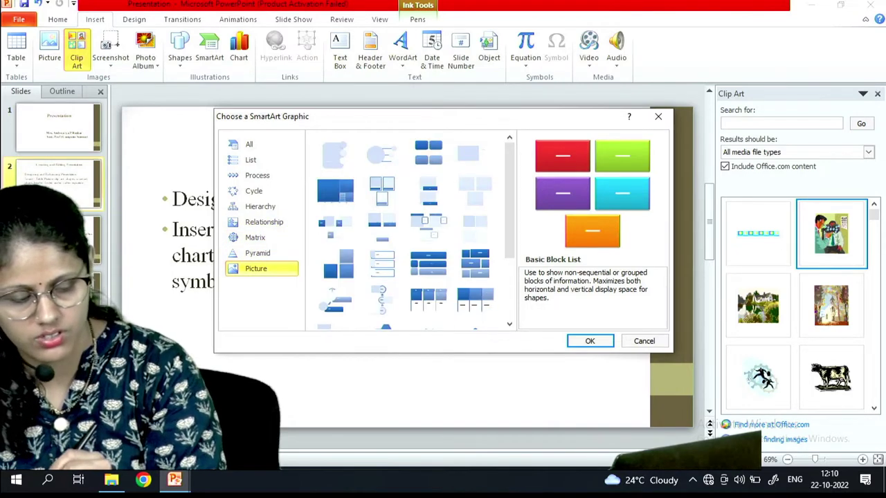
{"action": "left_click", "coordinate": [381, 263]}
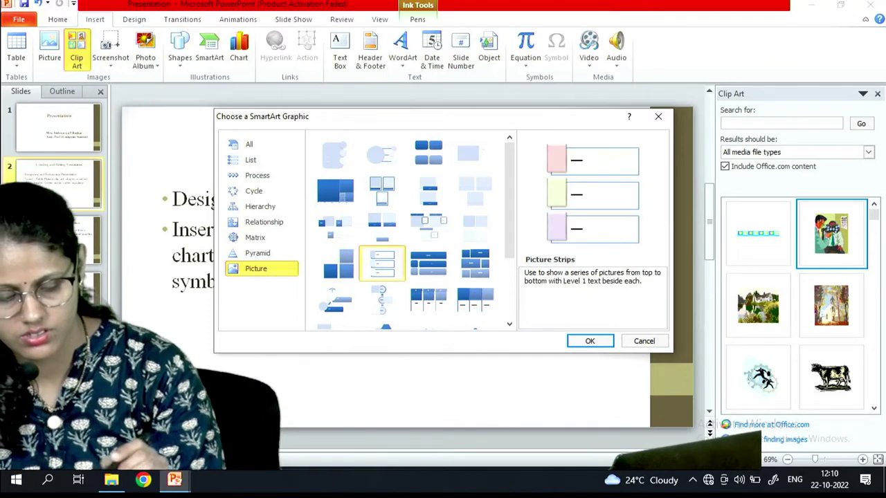
{"action": "left_click", "coordinate": [584, 338]}
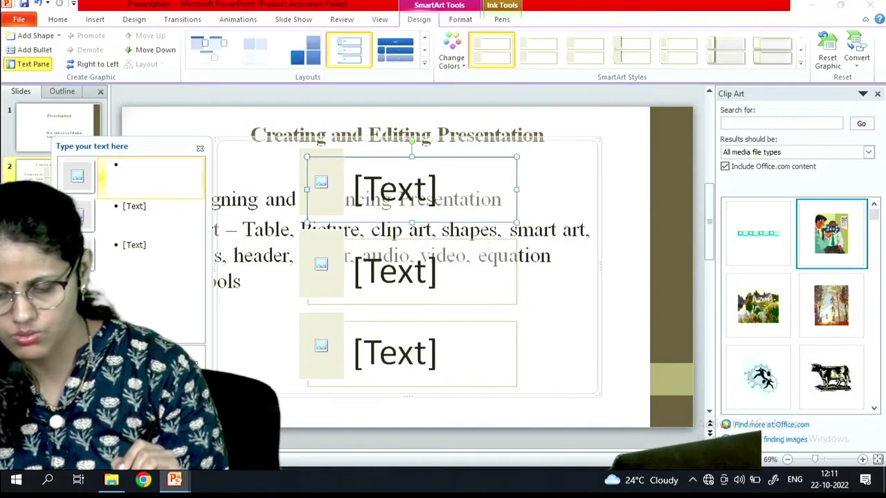
{"action": "right_click", "coordinate": [529, 330]}
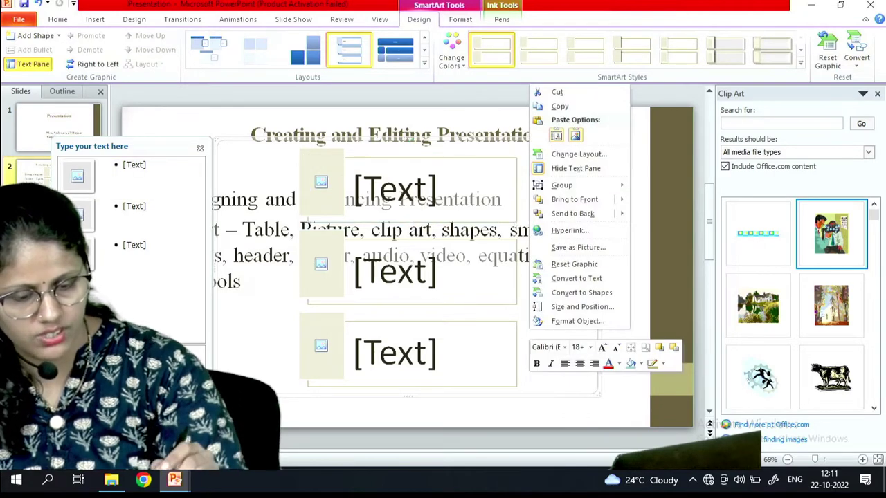
{"action": "left_click", "coordinate": [578, 92]}
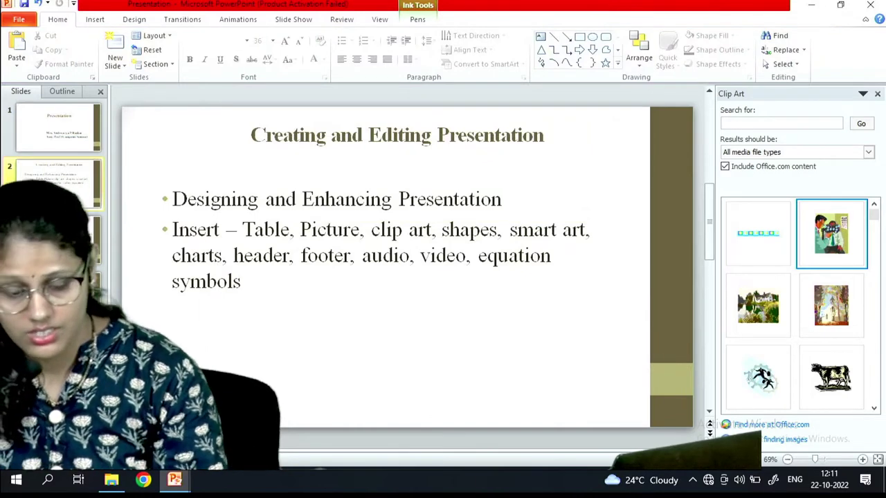
{"action": "left_click", "coordinate": [95, 19]}
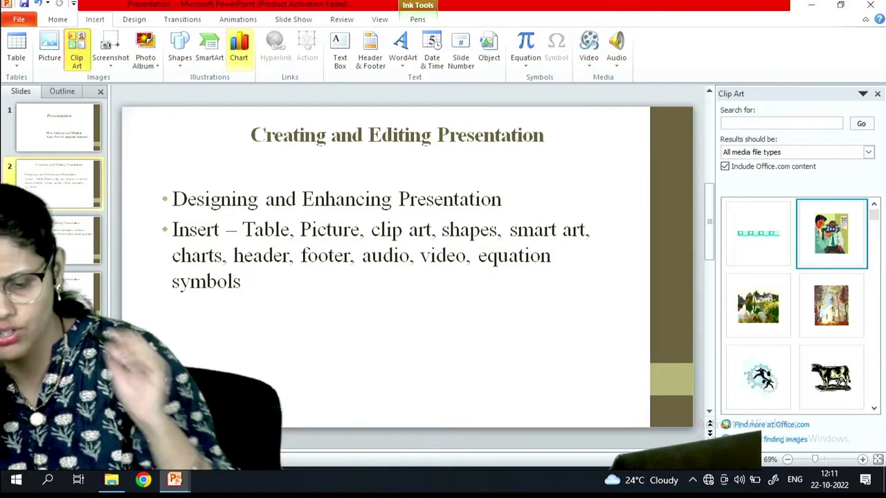
{"action": "left_click", "coordinate": [239, 50]}
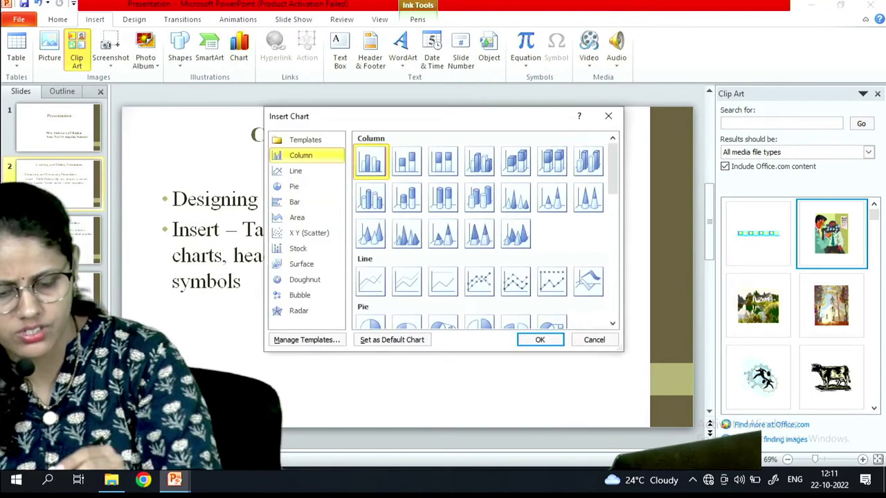
{"action": "left_click", "coordinate": [304, 173]}
{"action": "left_click", "coordinate": [303, 188]}
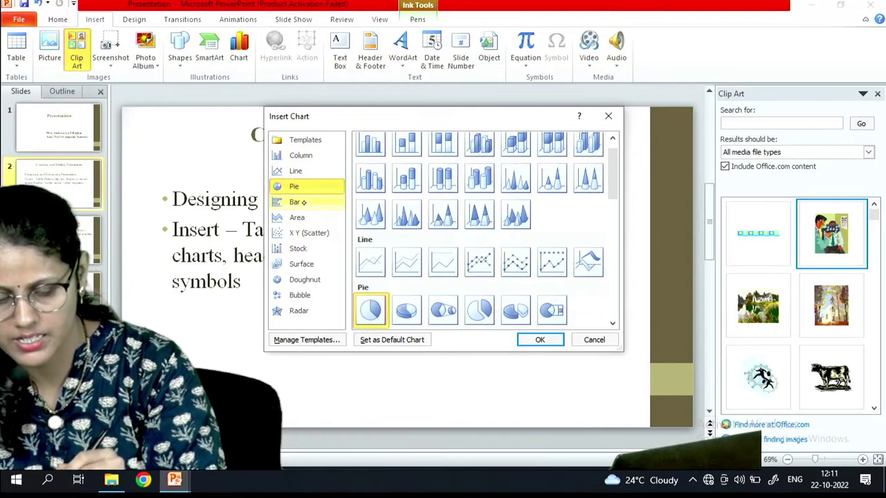
{"action": "left_click", "coordinate": [302, 202]}
{"action": "left_click", "coordinate": [305, 217]}
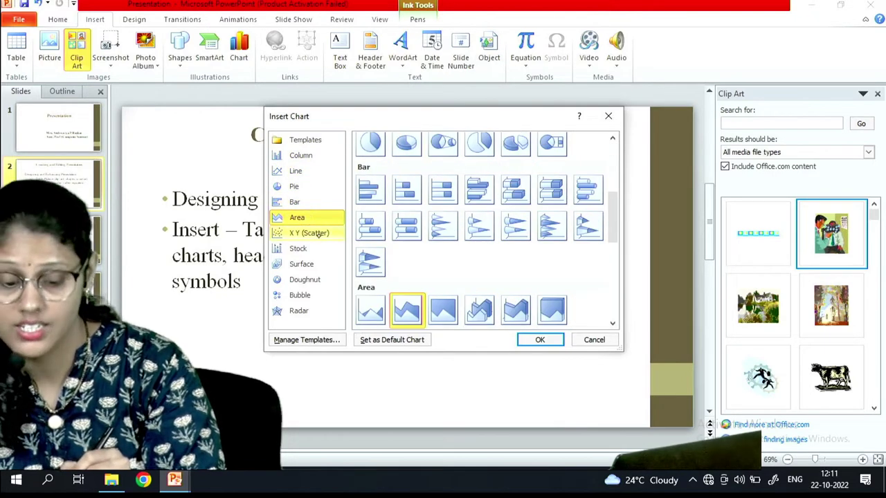
{"action": "left_click", "coordinate": [317, 233]}
{"action": "left_click", "coordinate": [311, 248]}
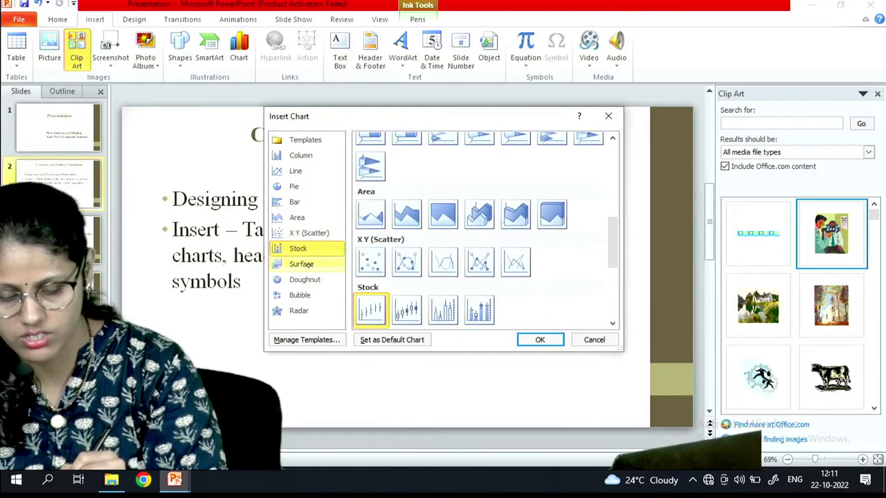
{"action": "left_click", "coordinate": [307, 263]}
{"action": "left_click", "coordinate": [310, 279]}
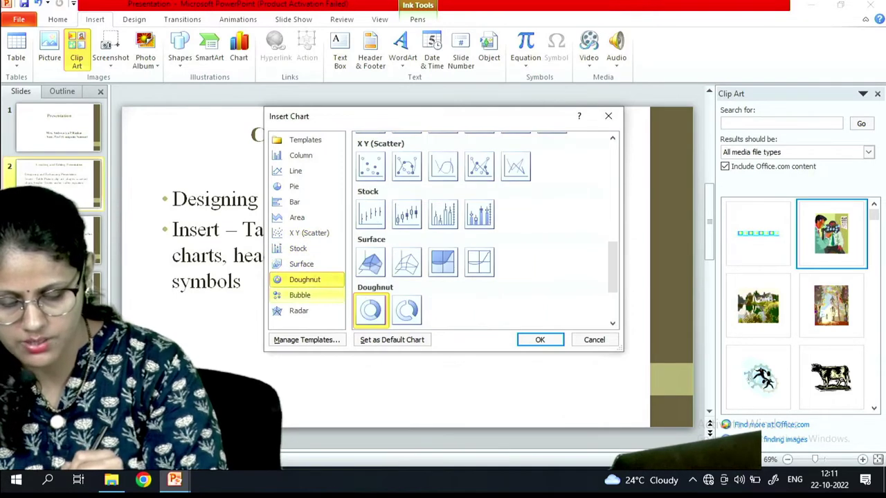
{"action": "left_click", "coordinate": [308, 294]}
{"action": "left_click", "coordinate": [306, 312]}
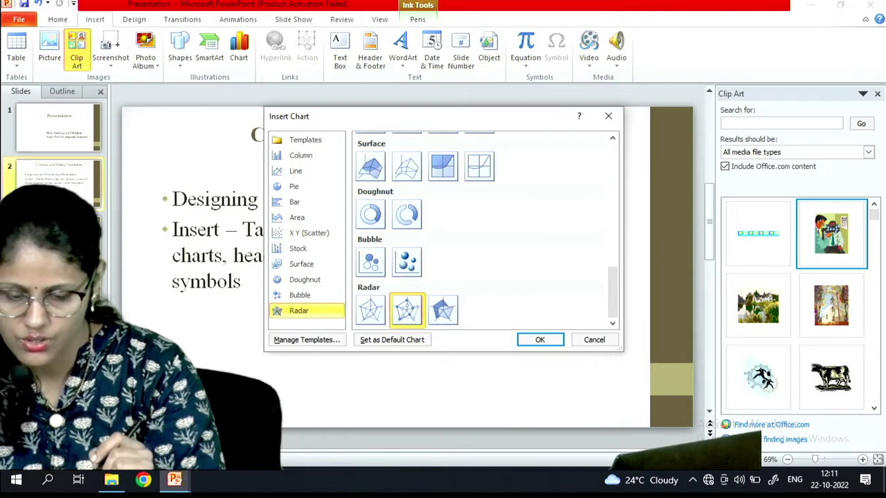
{"action": "left_click", "coordinate": [594, 340]}
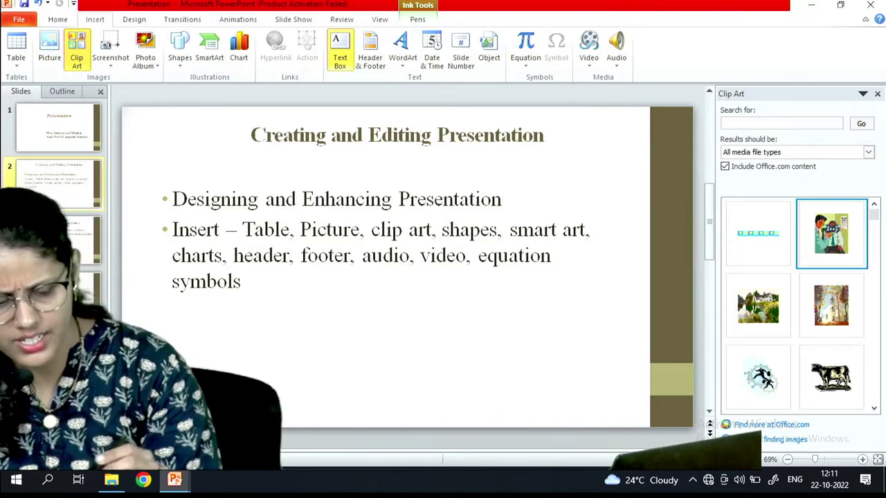
Step: Draw an empty text box below the bullet text, then cut it
{"action": "mouse_move", "coordinate": [391, 319]}
{"action": "left_mouse_down"}
{"action": "mouse_move", "coordinate": [391, 340]}
{"action": "mouse_move", "coordinate": [449, 348]}
{"action": "left_mouse_up"}
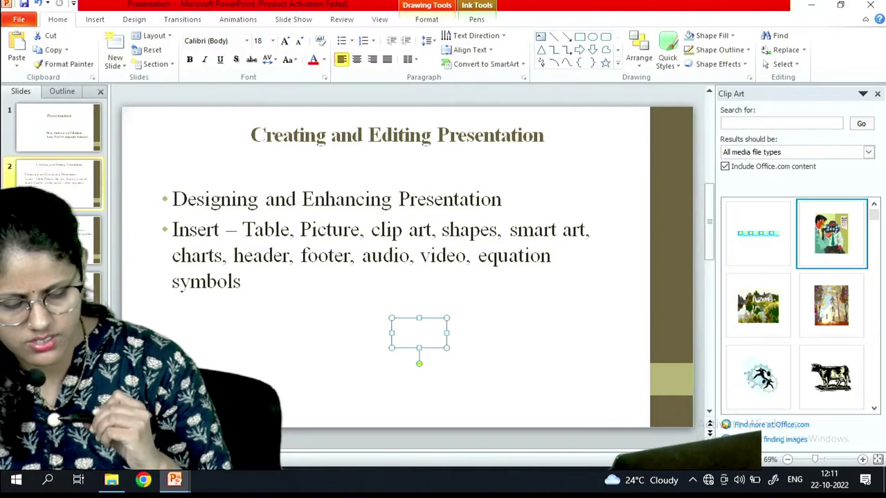
{"action": "right_click", "coordinate": [414, 323]}
{"action": "left_click", "coordinate": [441, 114]}
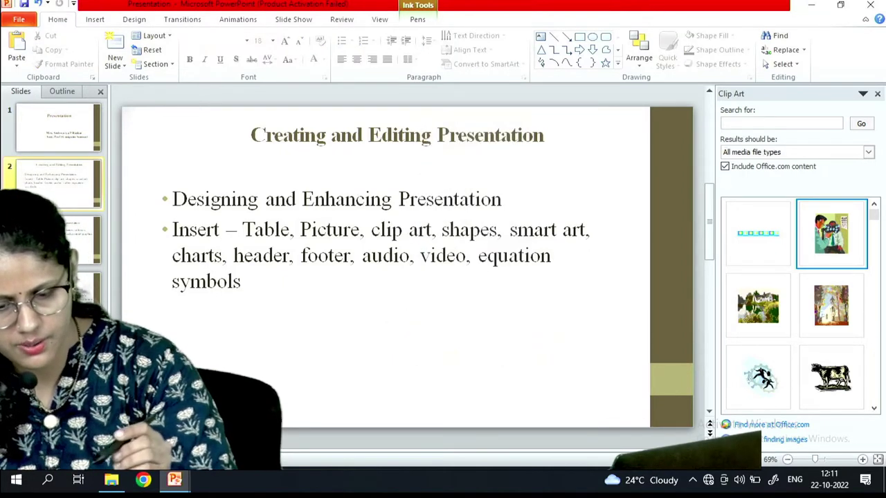
Step: Close the Header and Footer settings without applying any date, number or footer
{"action": "left_click", "coordinate": [95, 18]}
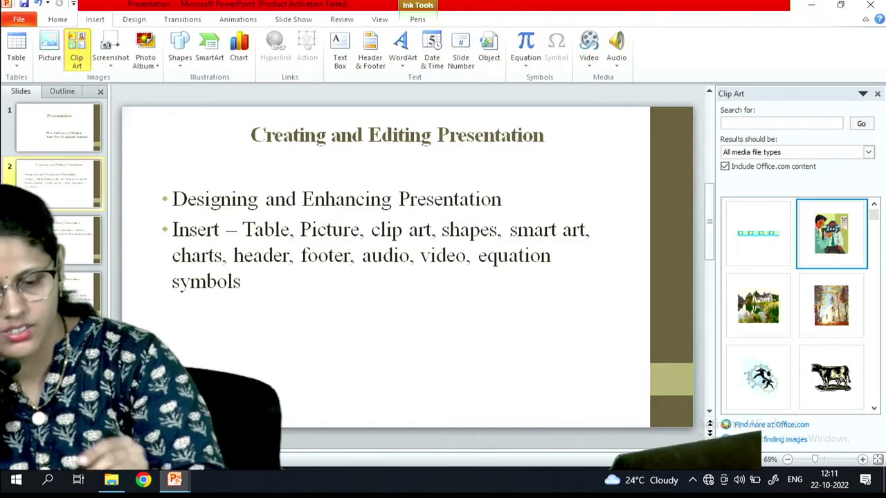
{"action": "left_click", "coordinate": [370, 57]}
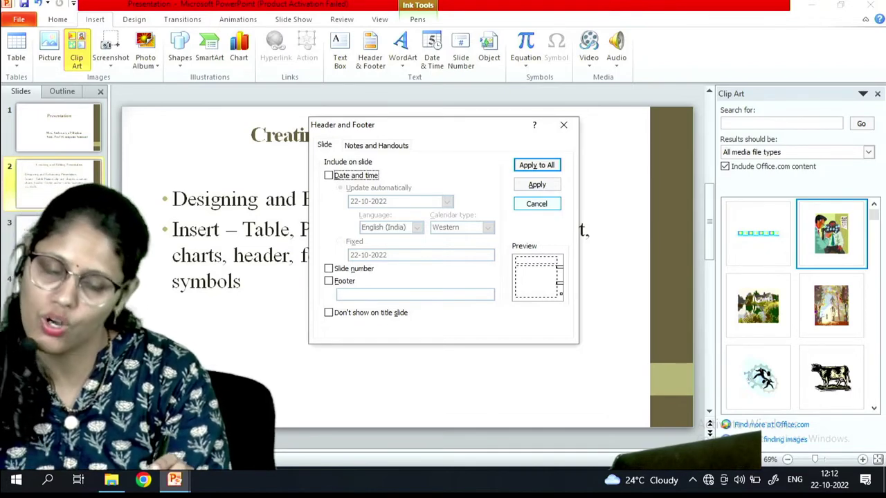
{"action": "left_click", "coordinate": [563, 124]}
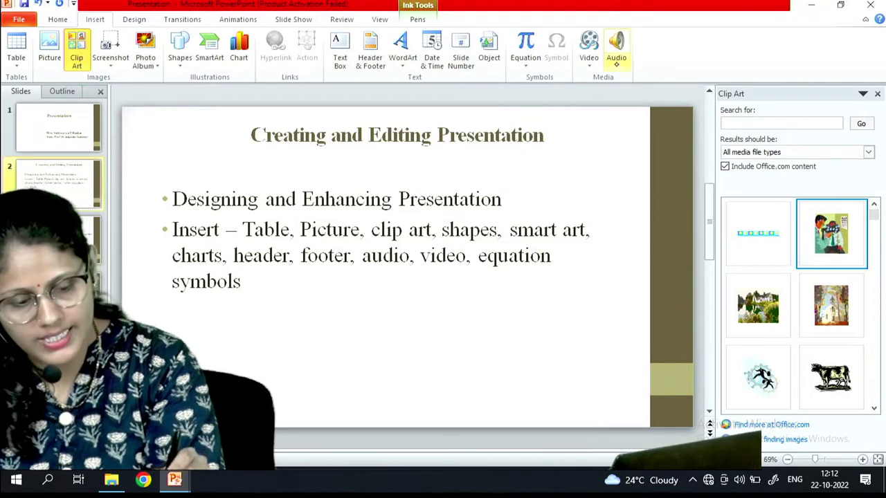
{"action": "left_click", "coordinate": [615, 62]}
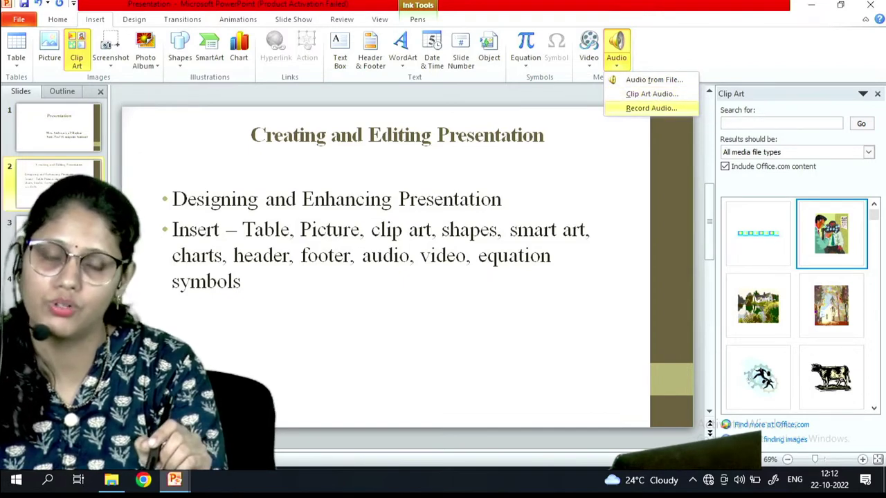
{"action": "left_click", "coordinate": [589, 50]}
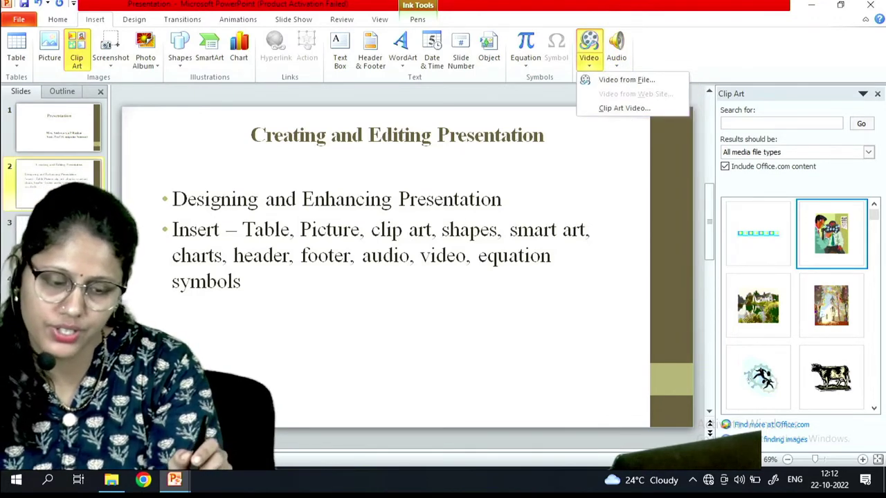
{"action": "left_click", "coordinate": [626, 81]}
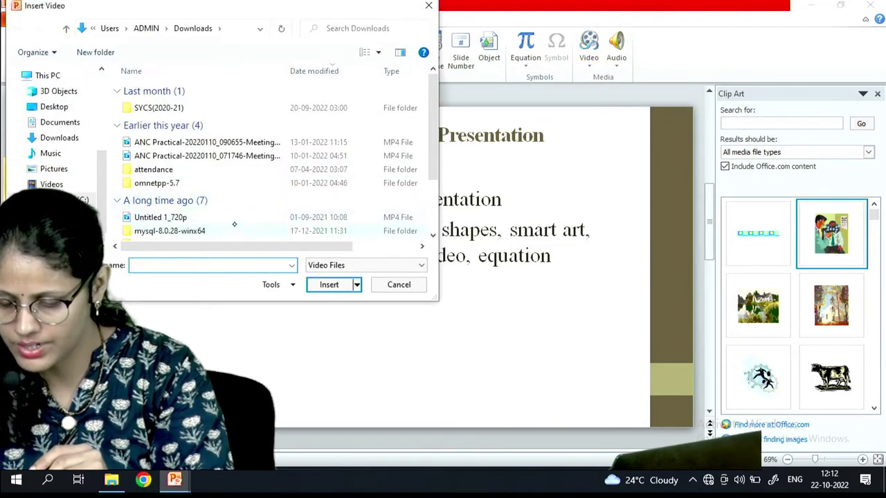
{"action": "left_click", "coordinate": [213, 216]}
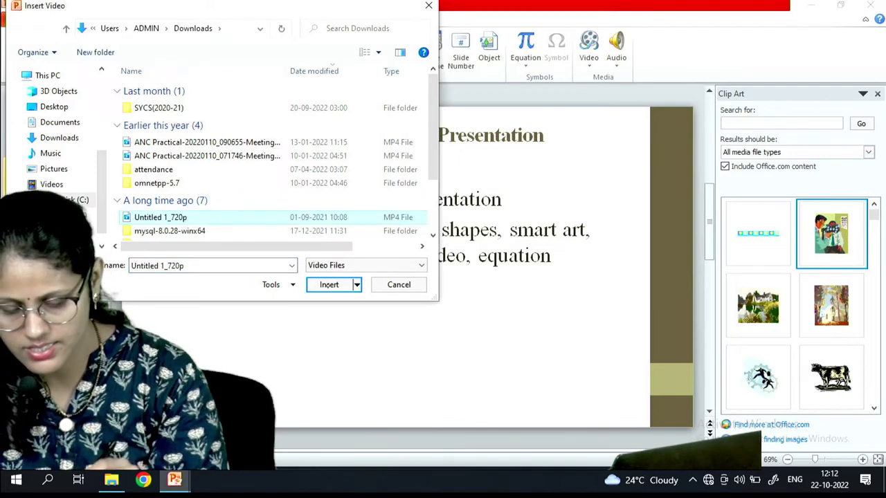
{"action": "left_click", "coordinate": [329, 284]}
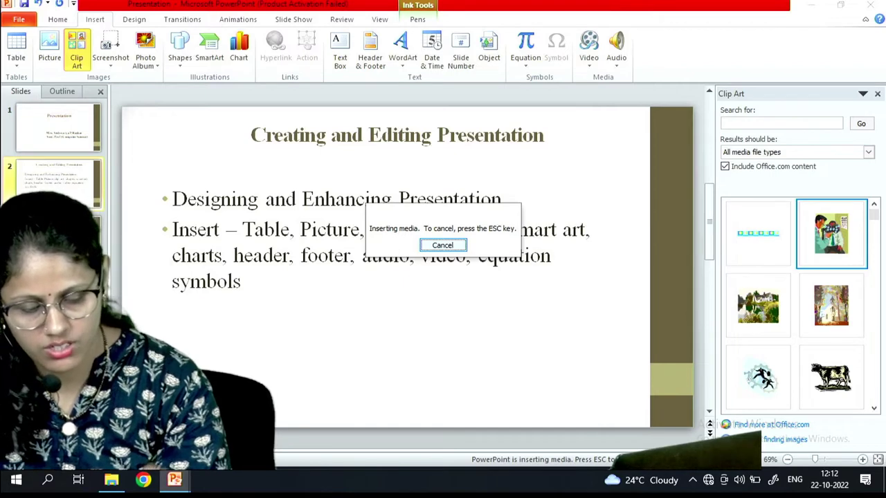
{"action": "left_click", "coordinate": [443, 246]}
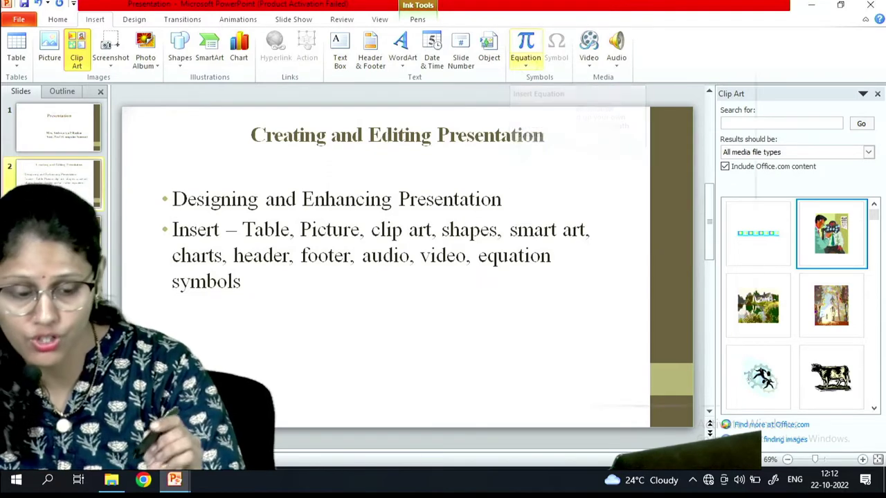
Step: Browse the built-in equation gallery for the Pythagorean Theorem equation
{"action": "left_click", "coordinate": [525, 63]}
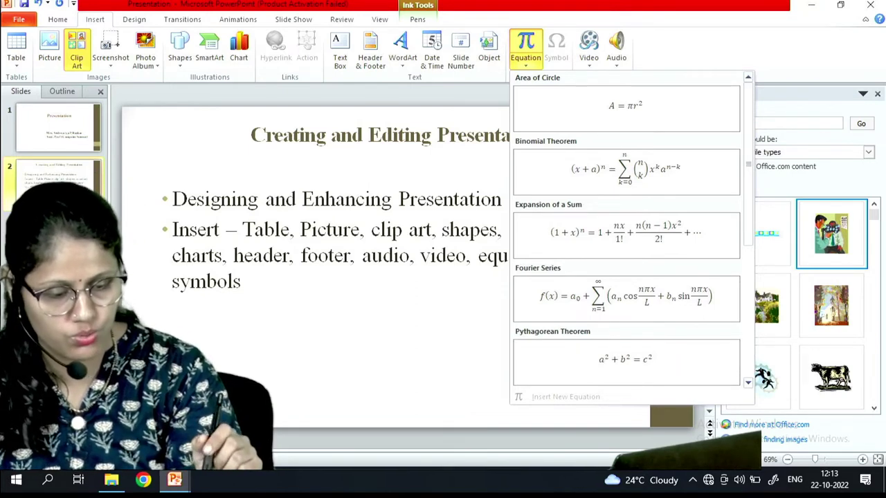
{"action": "mouse_move", "coordinate": [750, 229]}
{"action": "left_mouse_down"}
{"action": "mouse_move", "coordinate": [749, 360]}
{"action": "mouse_move", "coordinate": [759, 218]}
{"action": "left_mouse_up"}
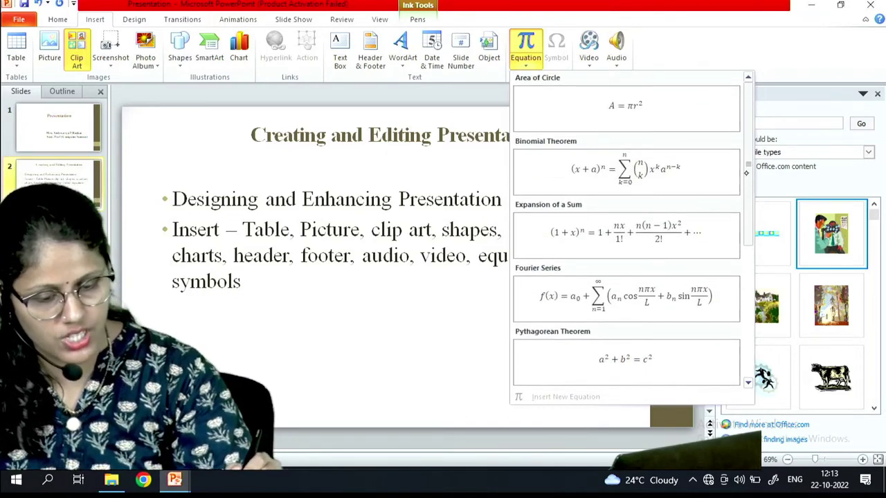
{"action": "left_click_drag", "start_coordinate": [750, 205], "coordinate": [746, 268]}
{"action": "left_click_drag", "start_coordinate": [746, 276], "coordinate": [752, 325]}
{"action": "key", "text": "Escape"}
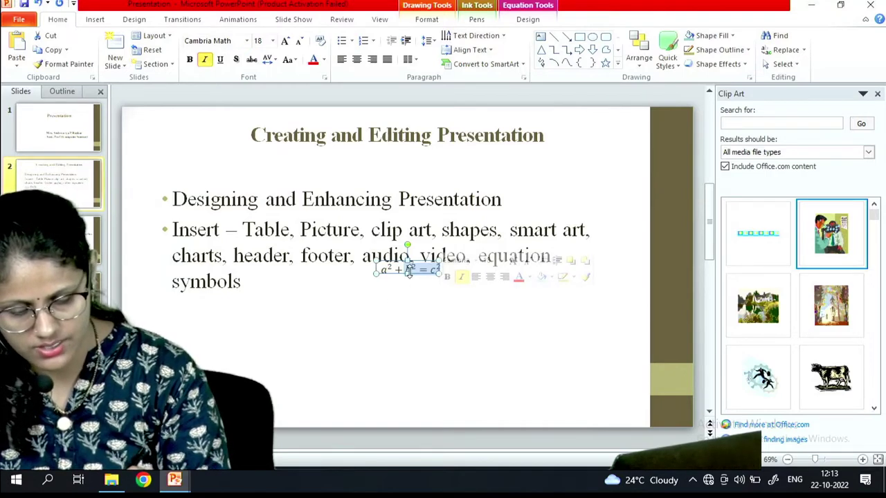
Step: Cut b²=c² from the equation, leaving only 'a² +'
{"action": "right_click", "coordinate": [414, 269]}
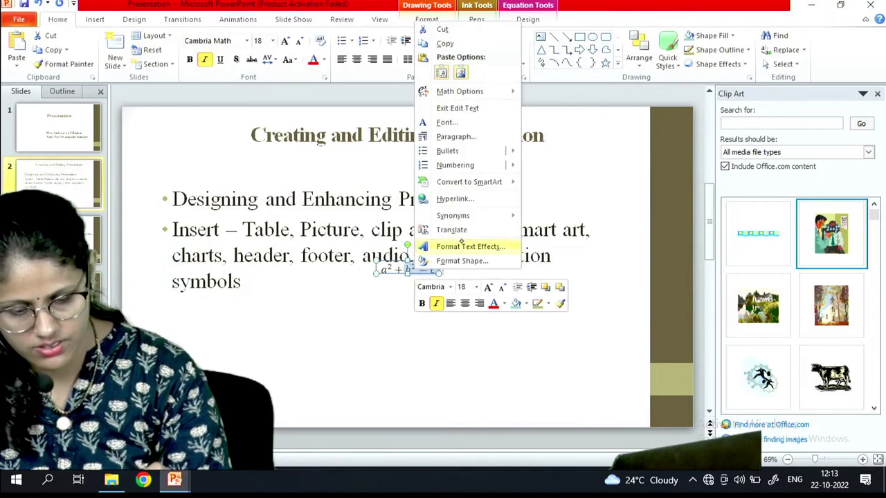
{"action": "left_click", "coordinate": [443, 29]}
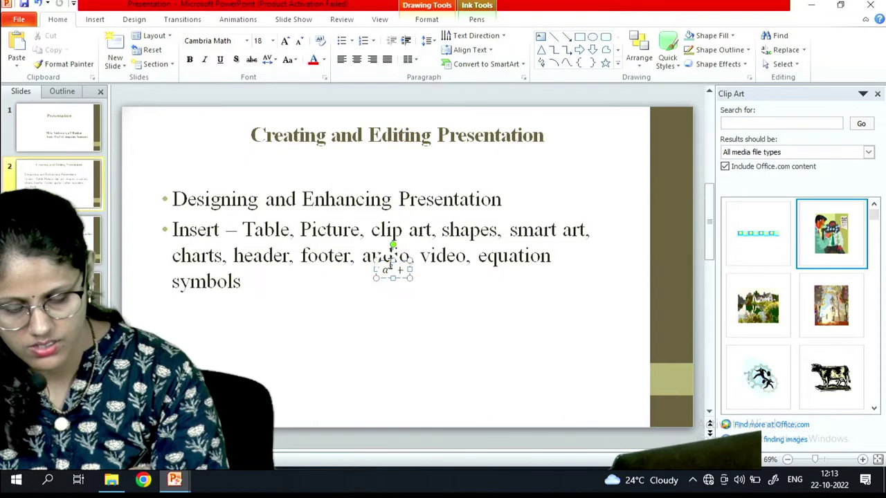
{"action": "right_click", "coordinate": [391, 262]}
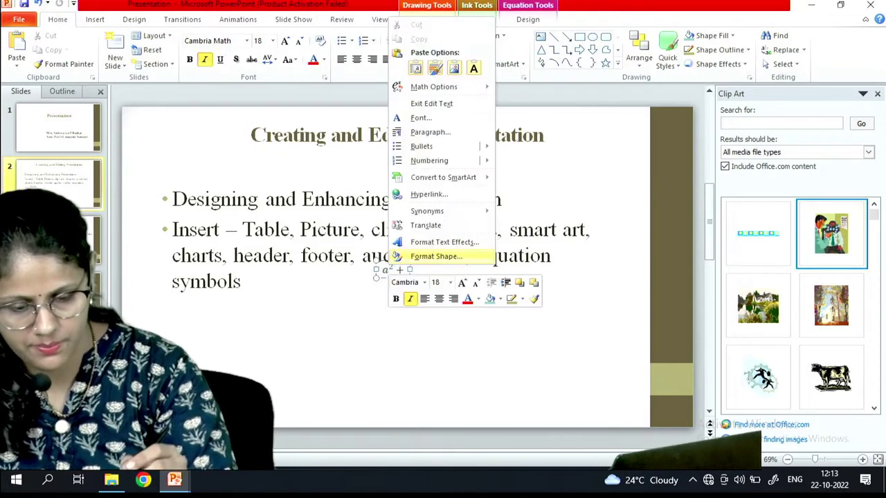
{"action": "left_click", "coordinate": [456, 104]}
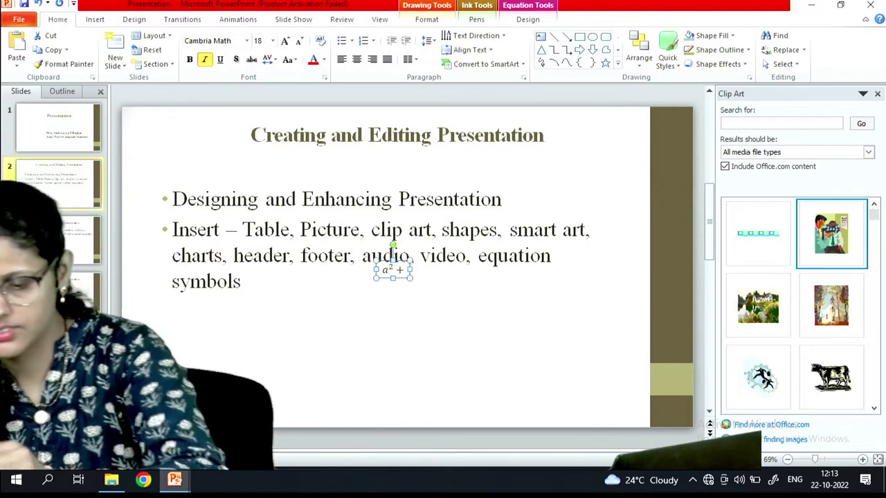
{"action": "left_click", "coordinate": [94, 19]}
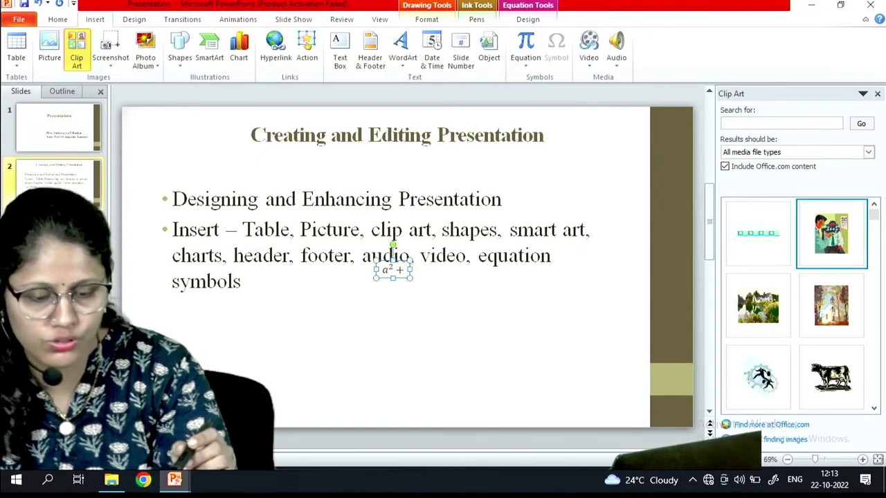
{"action": "left_click", "coordinate": [472, 258]}
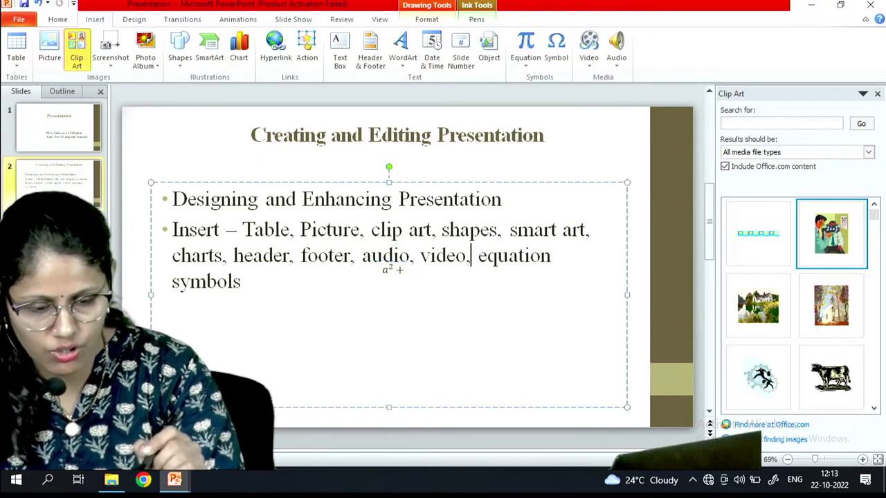
{"action": "left_click", "coordinate": [555, 50]}
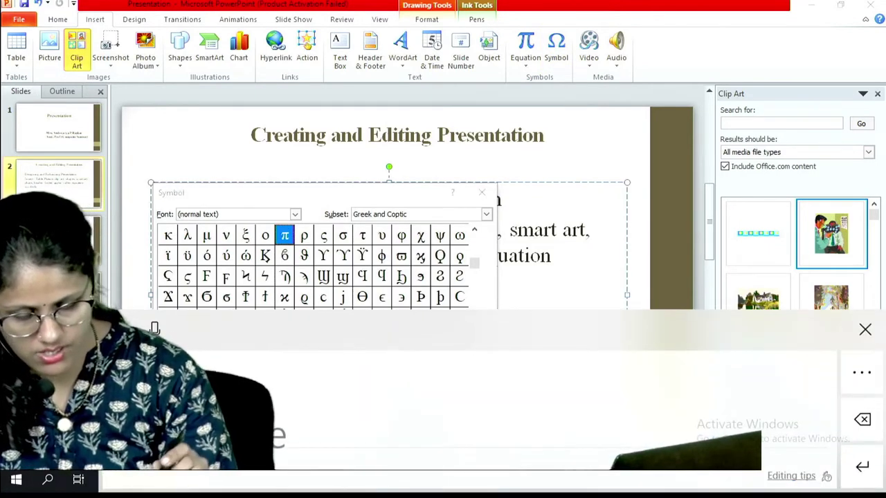
{"action": "left_click", "coordinate": [864, 329]}
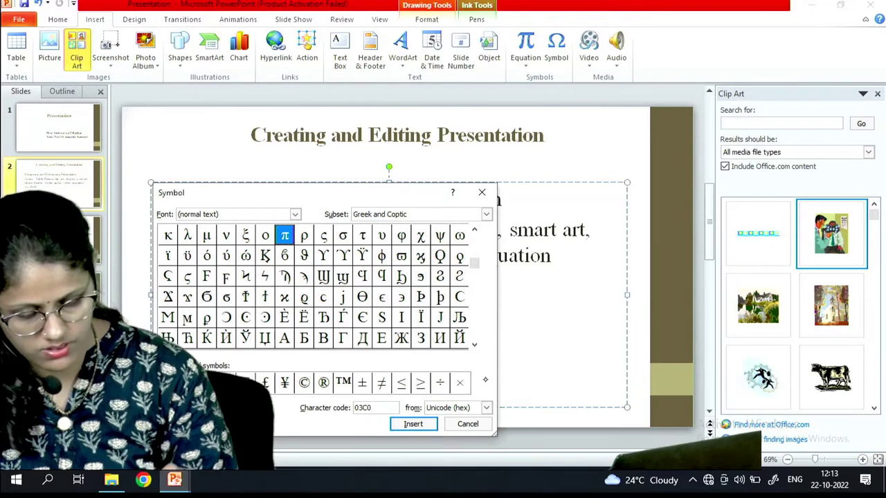
{"action": "left_click", "coordinate": [474, 346]}
{"action": "left_click", "coordinate": [474, 346]}
{"action": "left_click", "coordinate": [473, 346]}
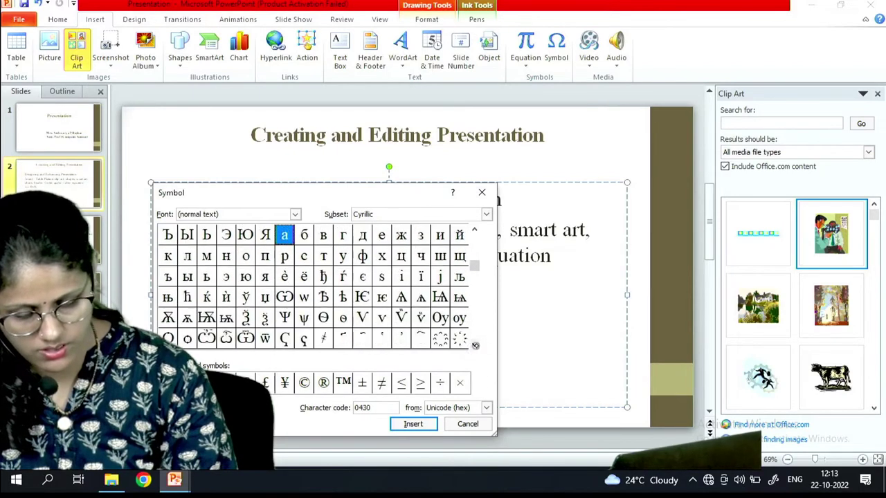
{"action": "left_click", "coordinate": [474, 346]}
{"action": "left_click", "coordinate": [474, 346]}
{"action": "left_click", "coordinate": [473, 345]}
{"action": "left_click", "coordinate": [474, 345]}
{"action": "left_click", "coordinate": [474, 345]}
{"action": "left_click", "coordinate": [474, 346]}
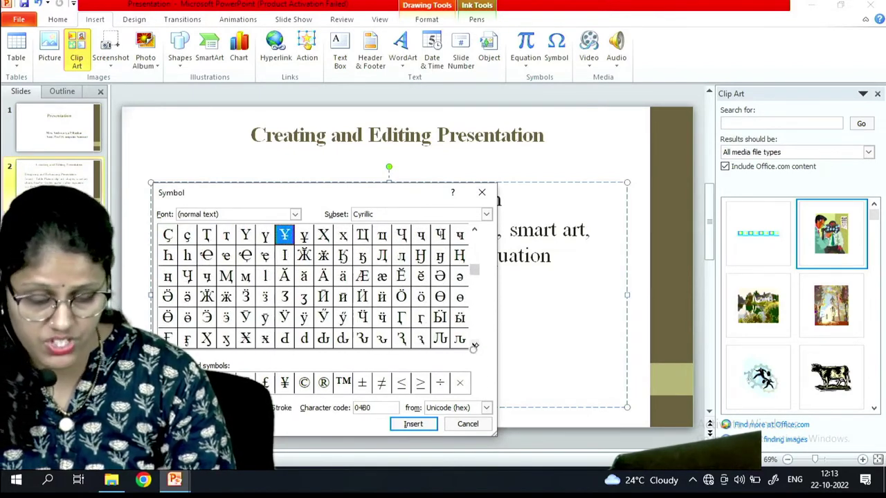
{"action": "left_click", "coordinate": [473, 346]}
{"action": "left_click", "coordinate": [474, 345]}
{"action": "left_click", "coordinate": [474, 346]}
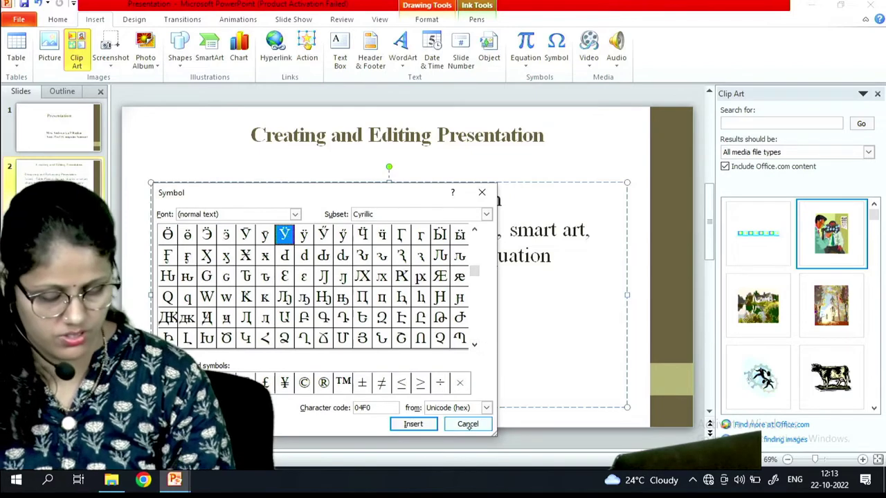
{"action": "left_click", "coordinate": [467, 424]}
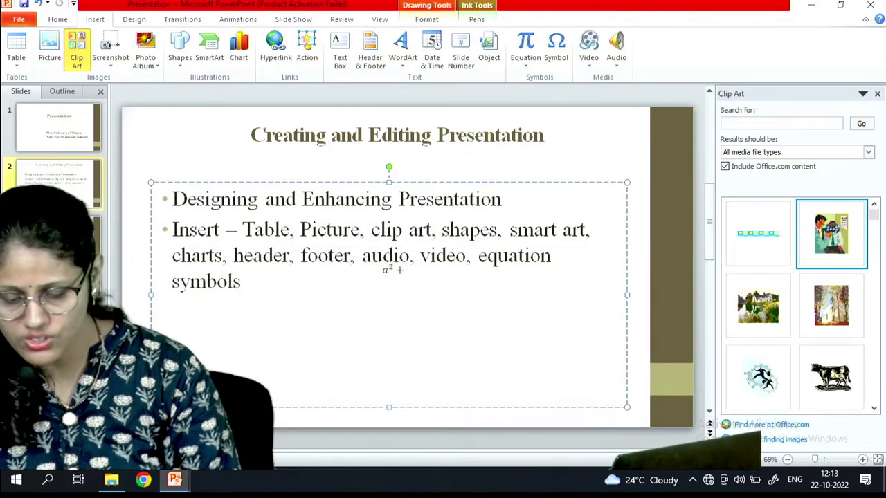
{"action": "left_click", "coordinate": [392, 270]}
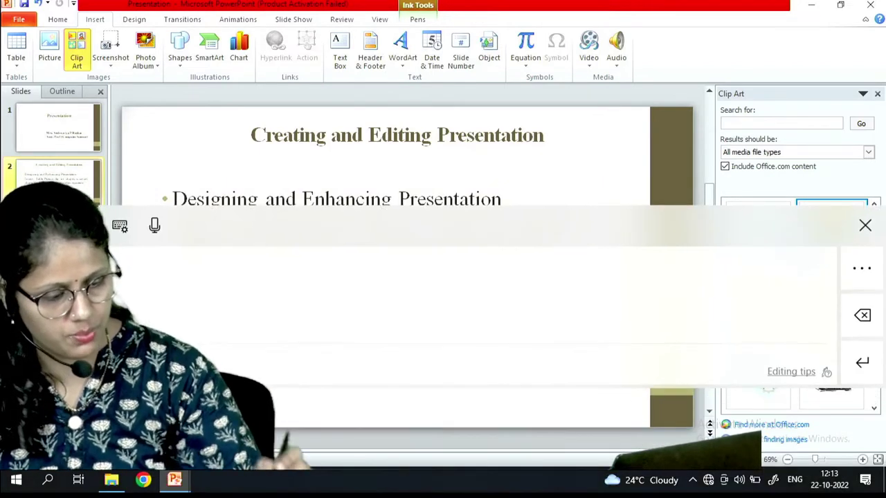
Step: Close the handwriting and Clip Art panels and show slide 3 with the Design tab
{"action": "left_click", "coordinate": [865, 224]}
{"action": "left_click", "coordinate": [877, 94]}
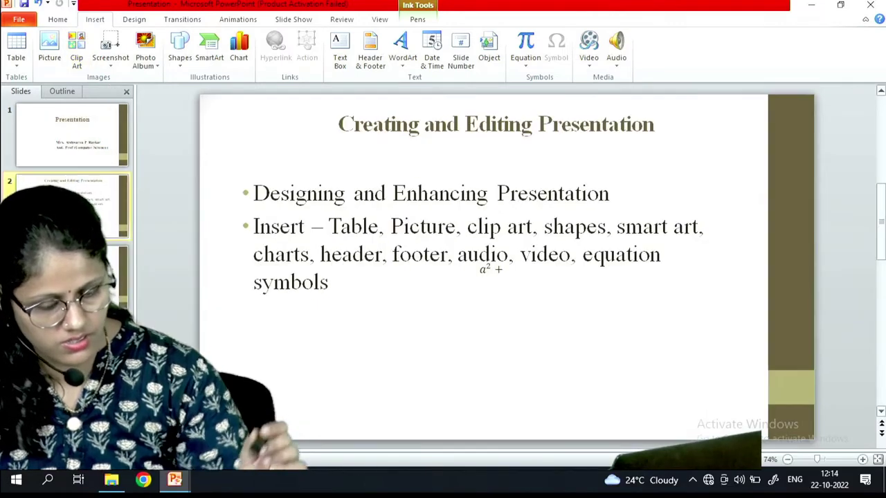
{"action": "key", "text": "Page_Down"}
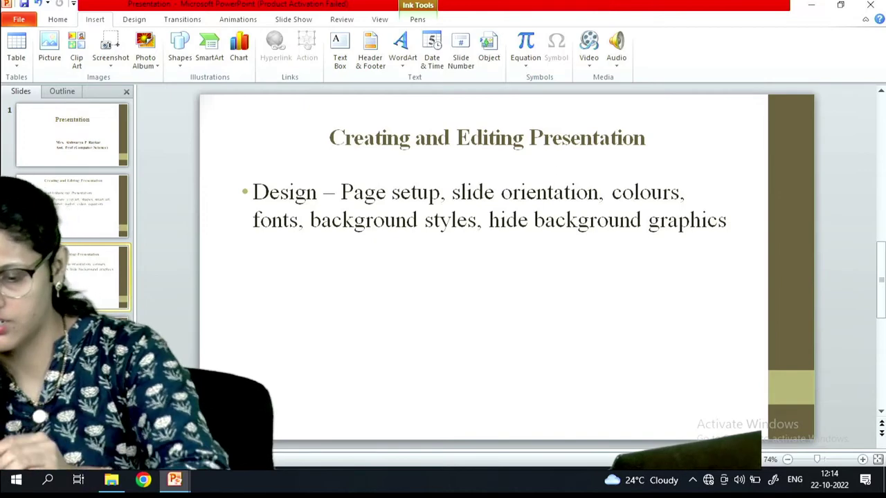
{"action": "left_click", "coordinate": [136, 19]}
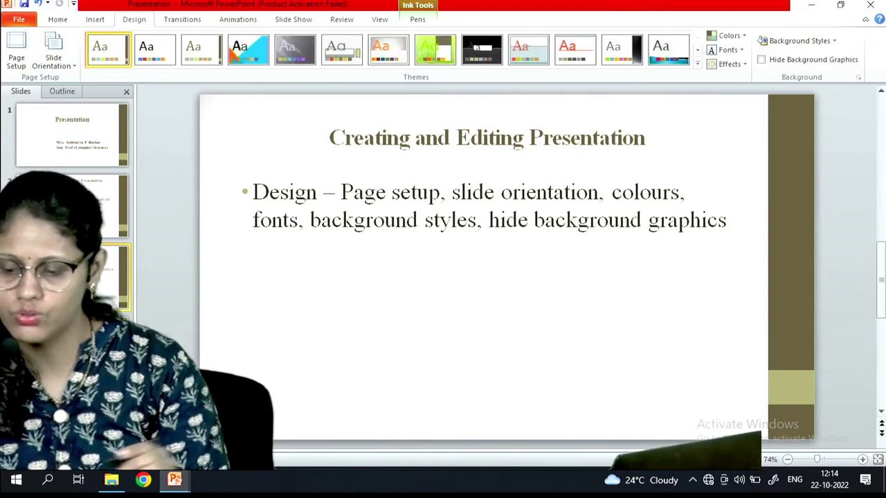
Step: Try portrait orientation in Page Setup, then return to landscape keeping the Custom size
{"action": "left_click", "coordinate": [15, 52]}
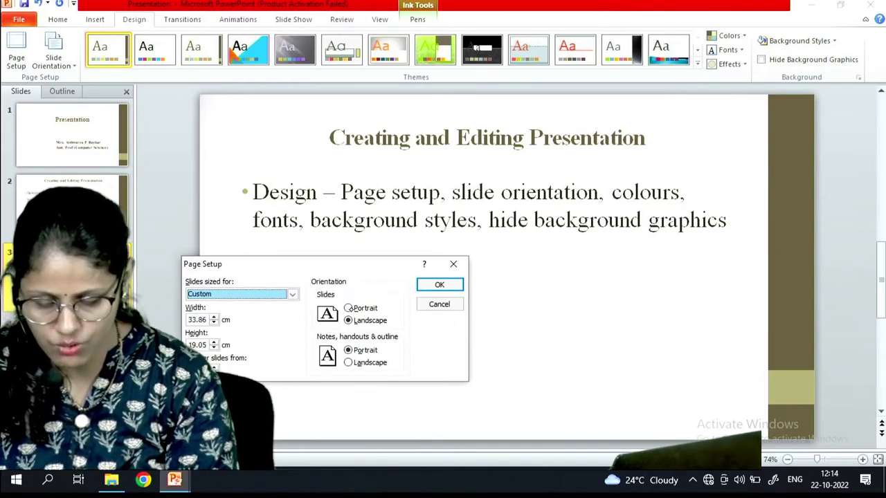
{"action": "left_click", "coordinate": [348, 308]}
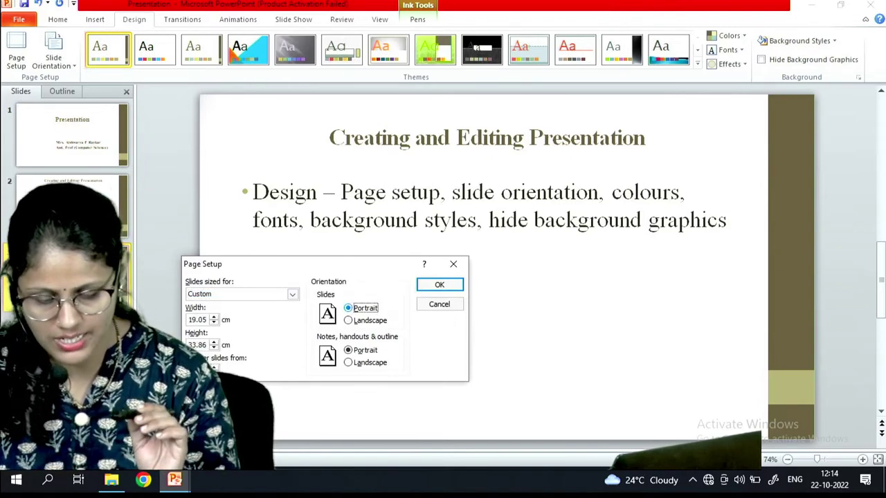
{"action": "left_click", "coordinate": [347, 321]}
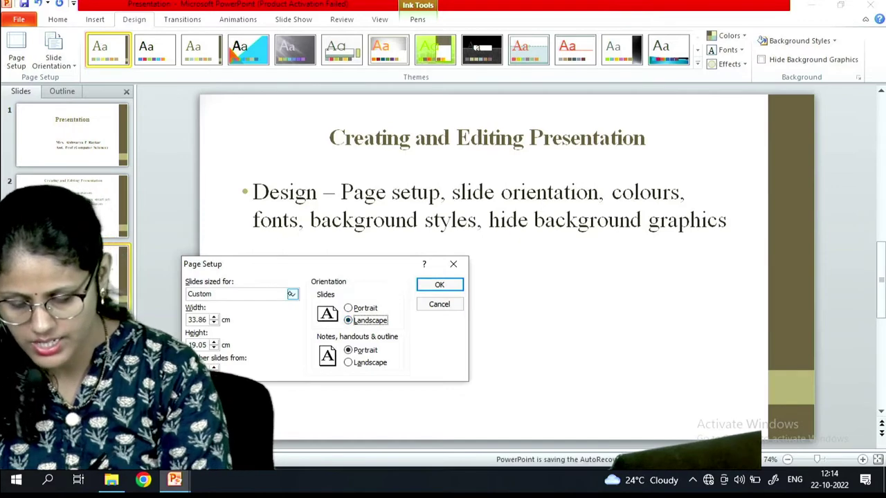
{"action": "left_click", "coordinate": [291, 295]}
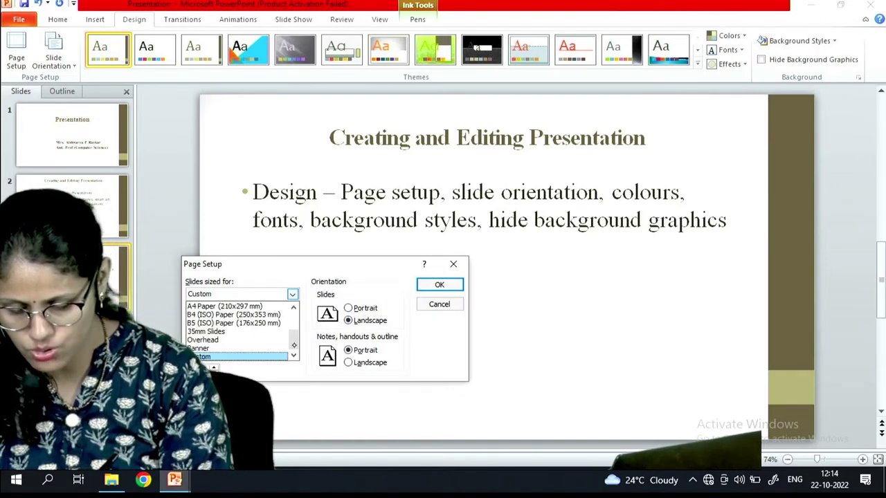
{"action": "left_click_drag", "start_coordinate": [294, 344], "coordinate": [293, 312]}
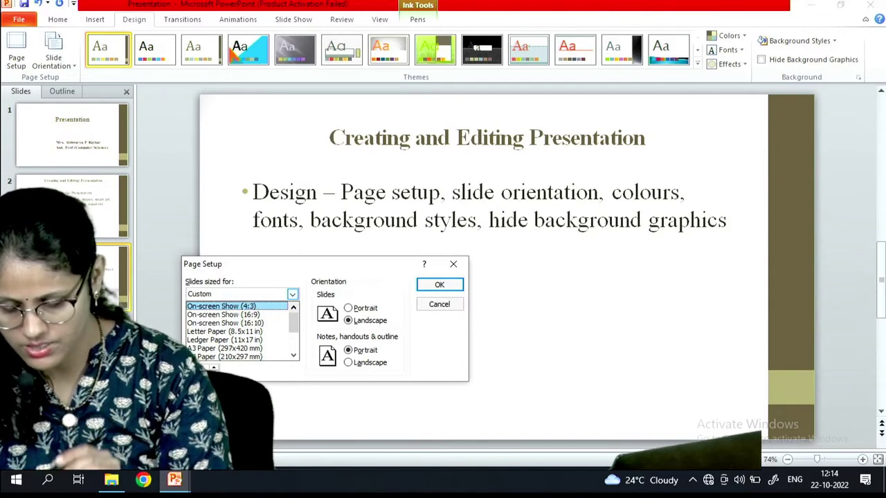
{"action": "left_click", "coordinate": [444, 289]}
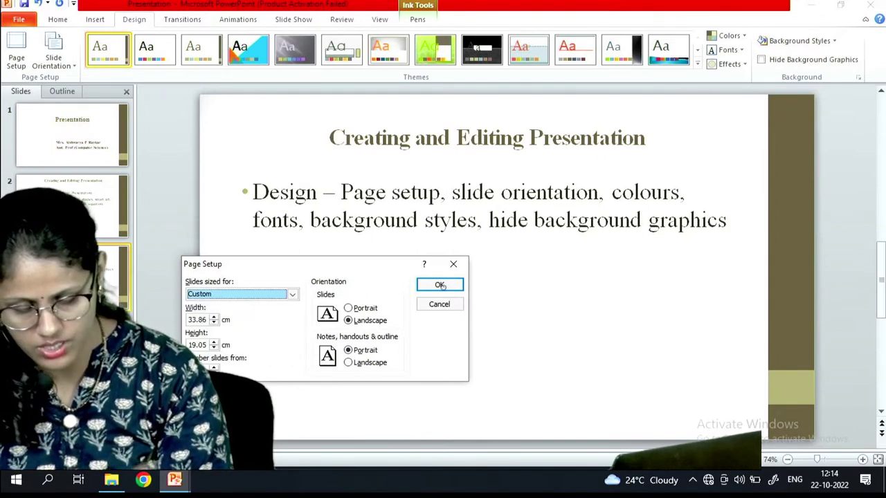
{"action": "left_click", "coordinate": [439, 285]}
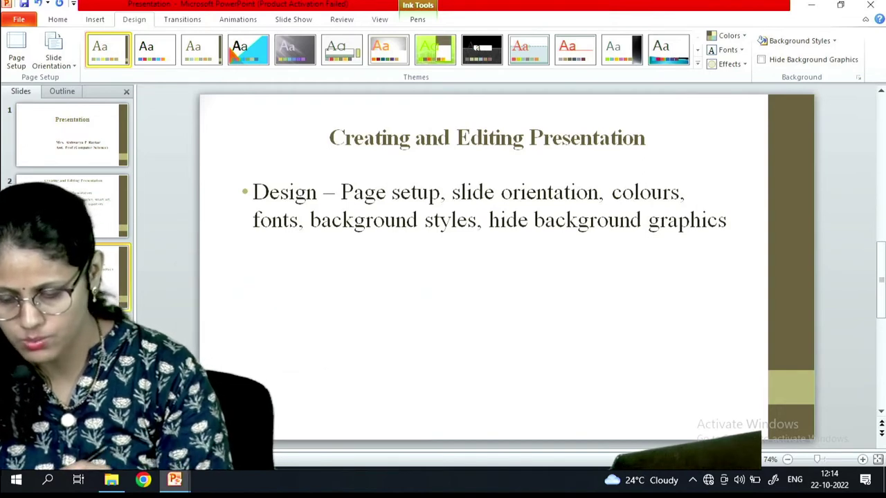
Step: Set the slide size to On-screen Show (16:9) in Page Setup
{"action": "left_click", "coordinate": [16, 50]}
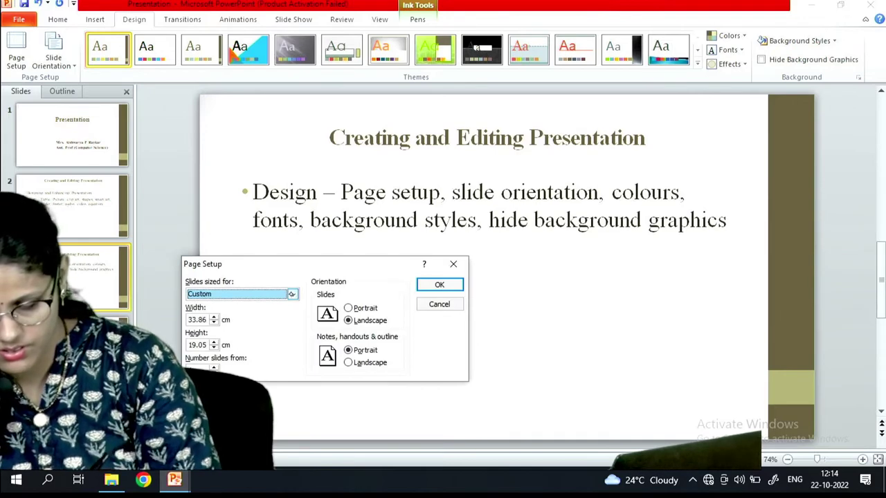
{"action": "left_click", "coordinate": [292, 294]}
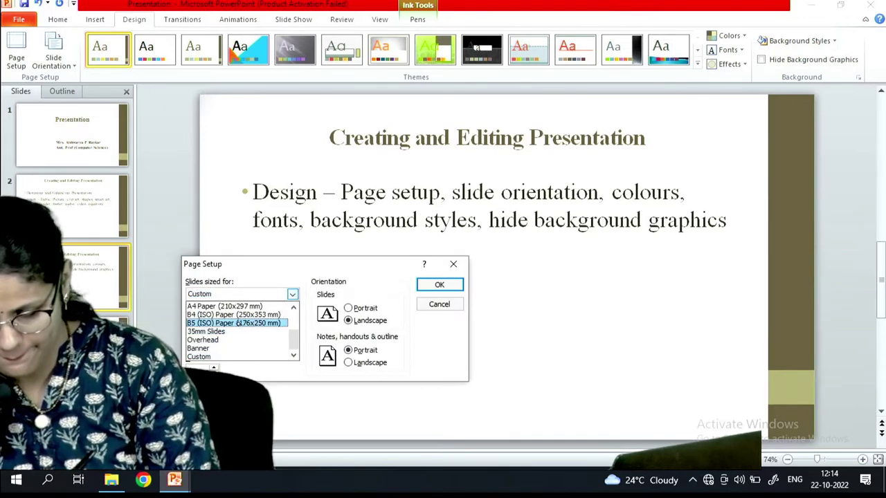
{"action": "left_click", "coordinate": [294, 308]}
{"action": "scroll", "coordinate": [256, 318], "scroll_direction": "up", "scroll_amount": 2}
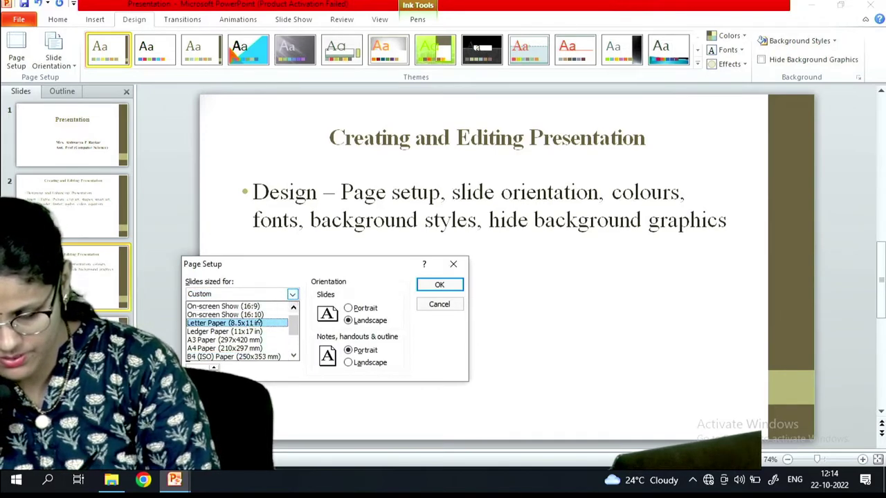
{"action": "left_click", "coordinate": [257, 313]}
{"action": "left_click", "coordinate": [439, 285]}
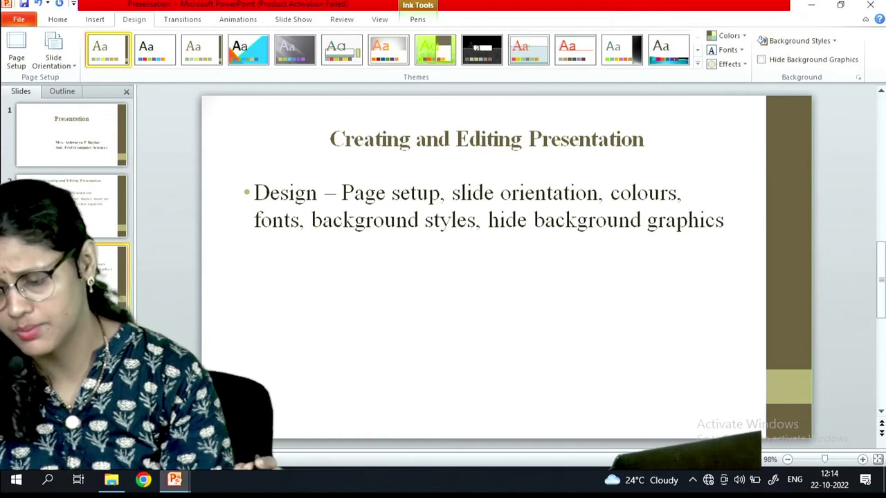
{"action": "left_click", "coordinate": [53, 58]}
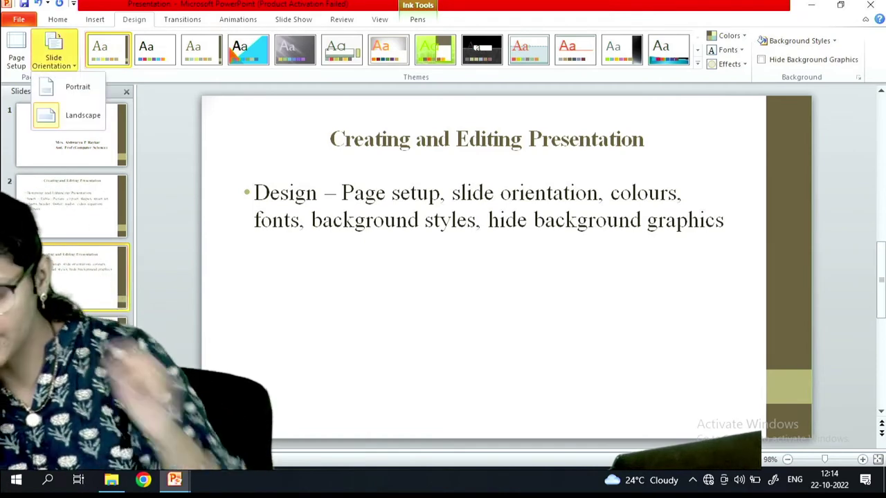
{"action": "left_click", "coordinate": [69, 86]}
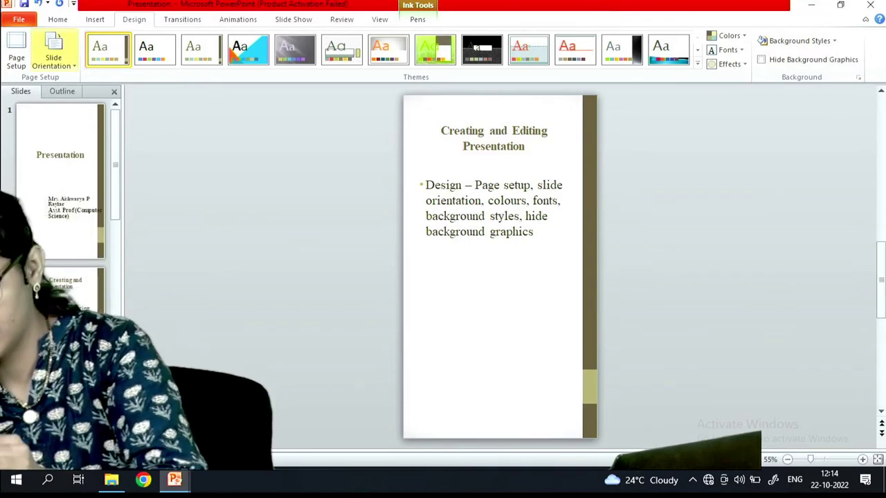
{"action": "left_click", "coordinate": [69, 64]}
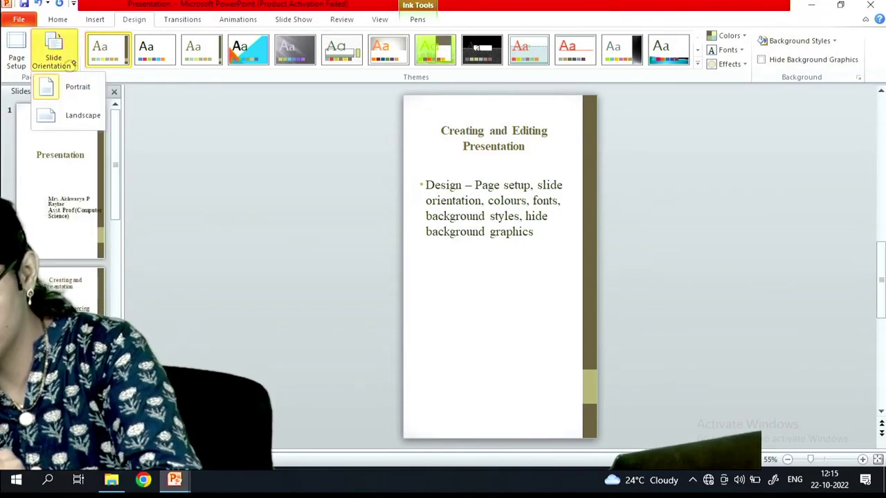
{"action": "left_click", "coordinate": [76, 116]}
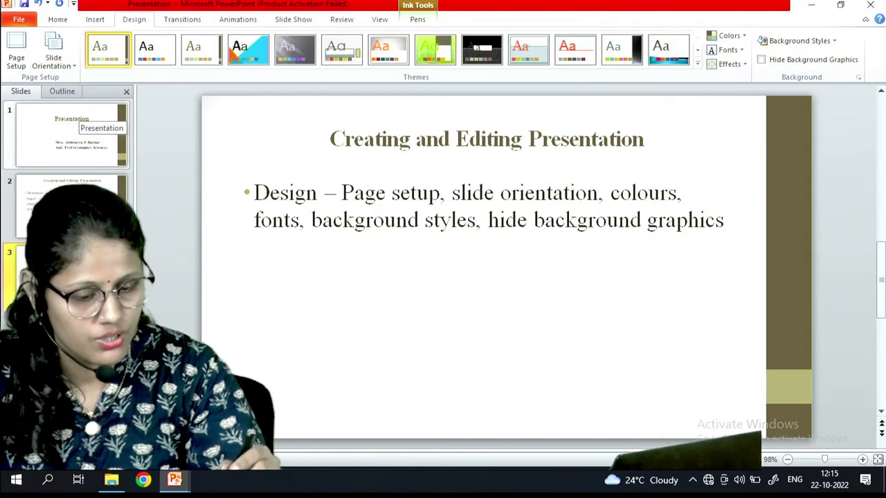
{"action": "left_click", "coordinate": [729, 35]}
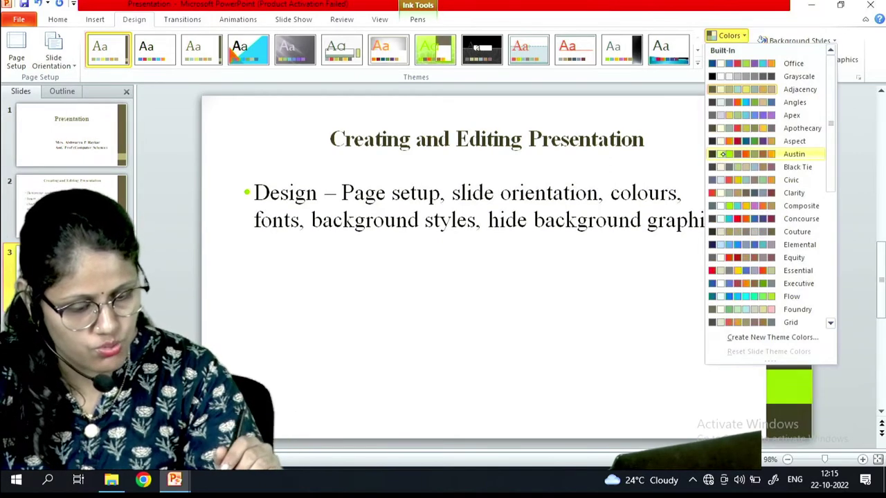
Step: Apply the Austin colour scheme and try the Office 2 theme font pairing
{"action": "left_click", "coordinate": [743, 153]}
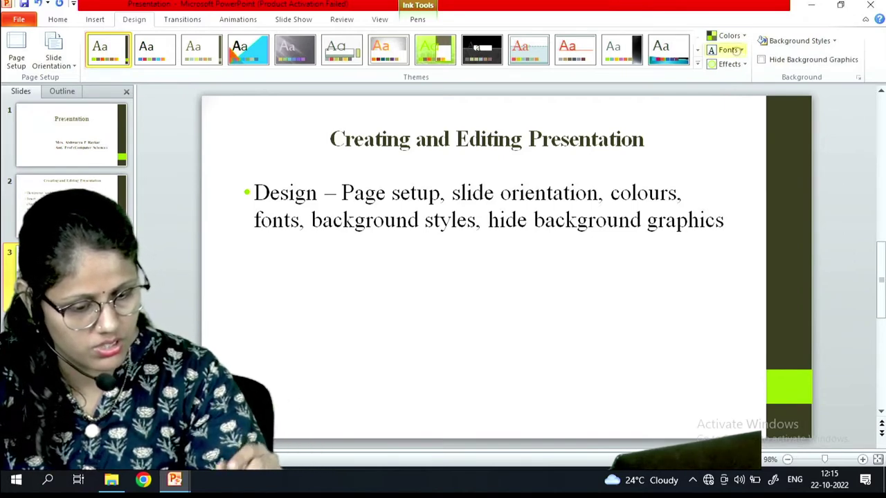
{"action": "left_click", "coordinate": [735, 50]}
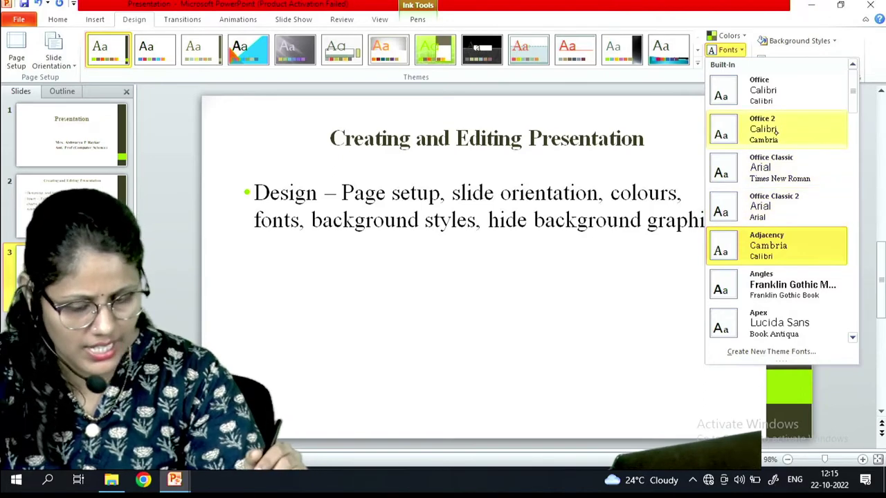
{"action": "left_click", "coordinate": [778, 130]}
{"action": "left_click", "coordinate": [735, 50]}
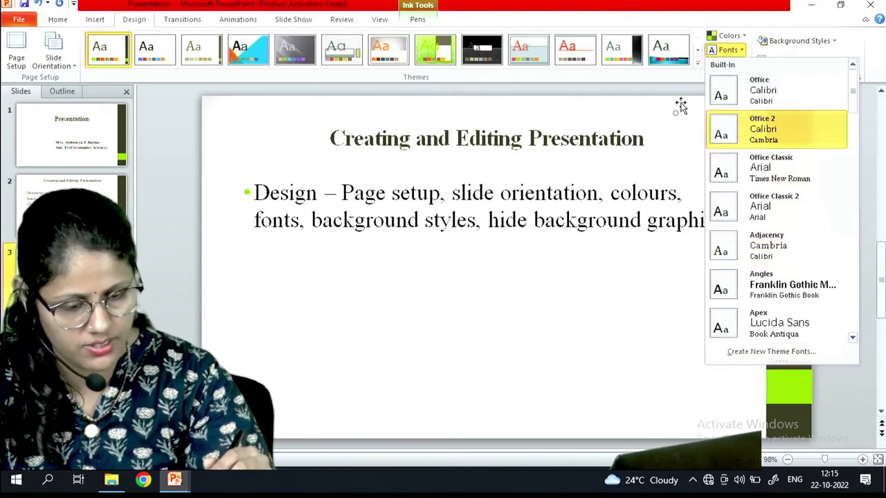
{"action": "left_click", "coordinate": [728, 49]}
Step: Browse the theme effects without changing them, then select the slide title
{"action": "left_click", "coordinate": [727, 64]}
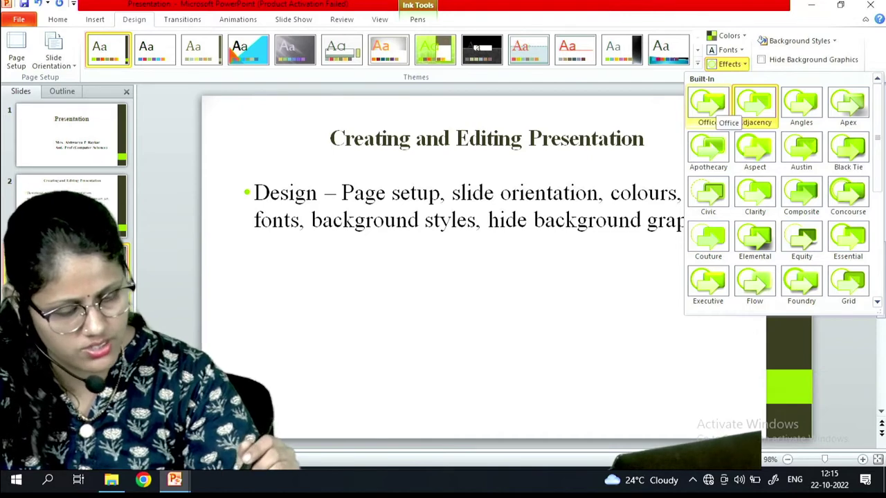
{"action": "left_click", "coordinate": [756, 148]}
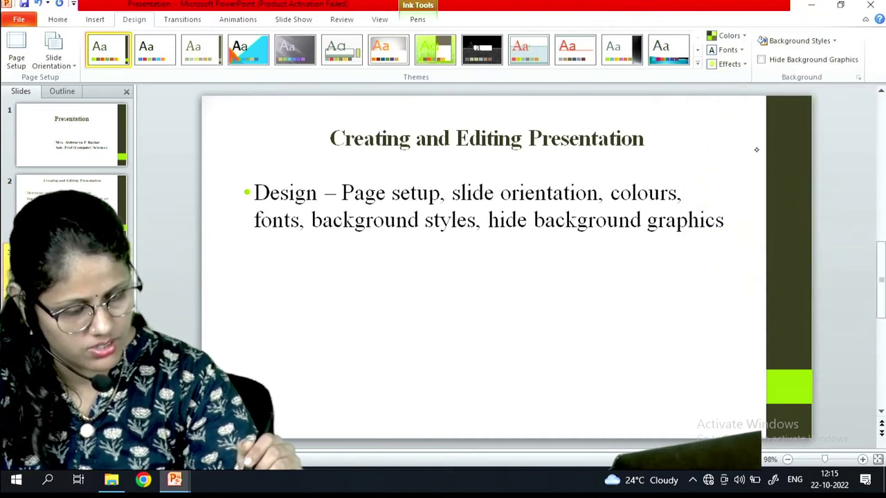
{"action": "left_click", "coordinate": [708, 167]}
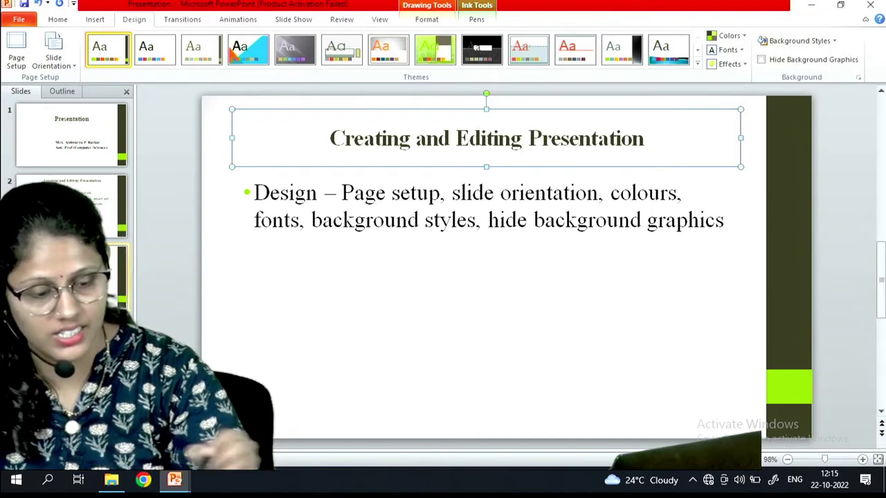
Step: Try the brown-orange and boxed-title themes, then apply the plain Office theme
{"action": "left_click", "coordinate": [697, 64]}
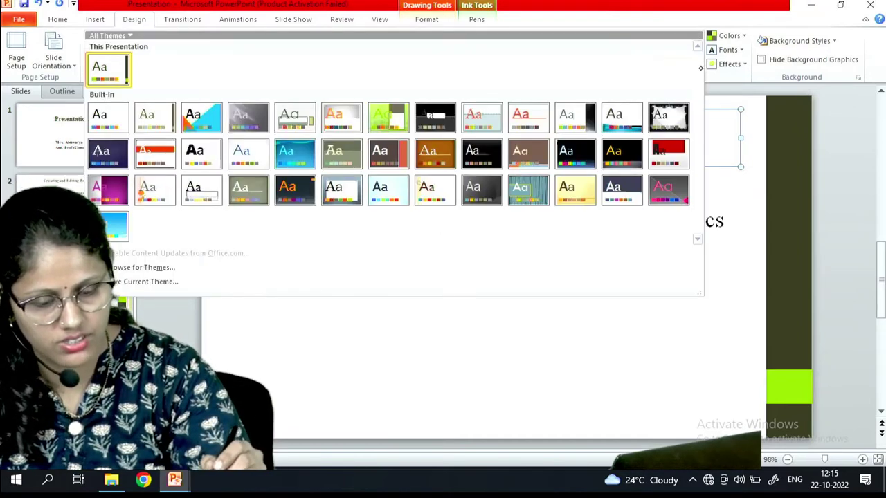
{"action": "left_click", "coordinate": [428, 153]}
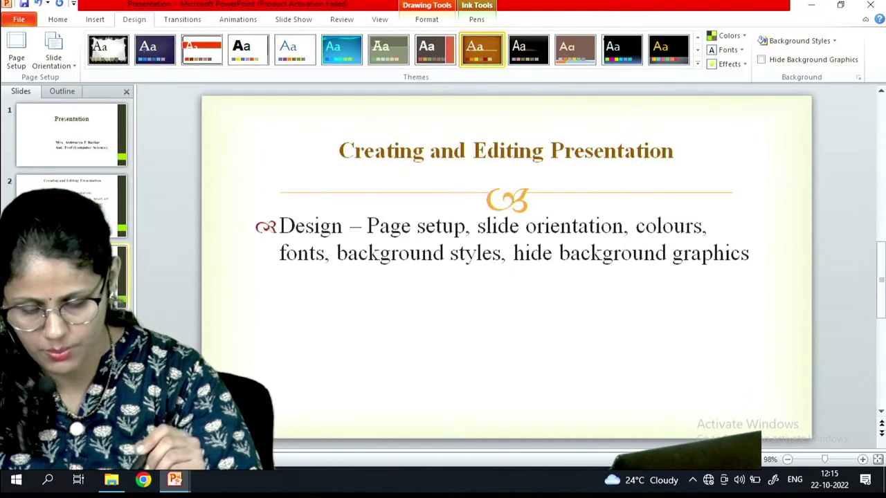
{"action": "left_click", "coordinate": [698, 64]}
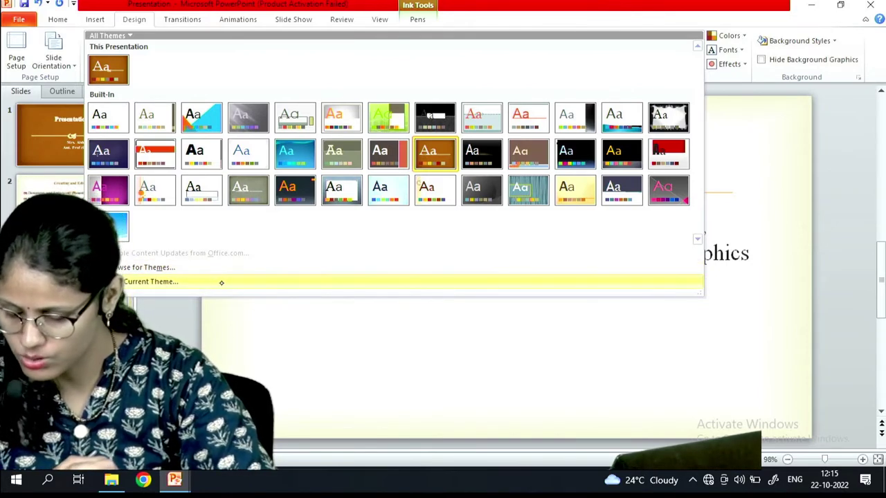
{"action": "left_click", "coordinate": [197, 191]}
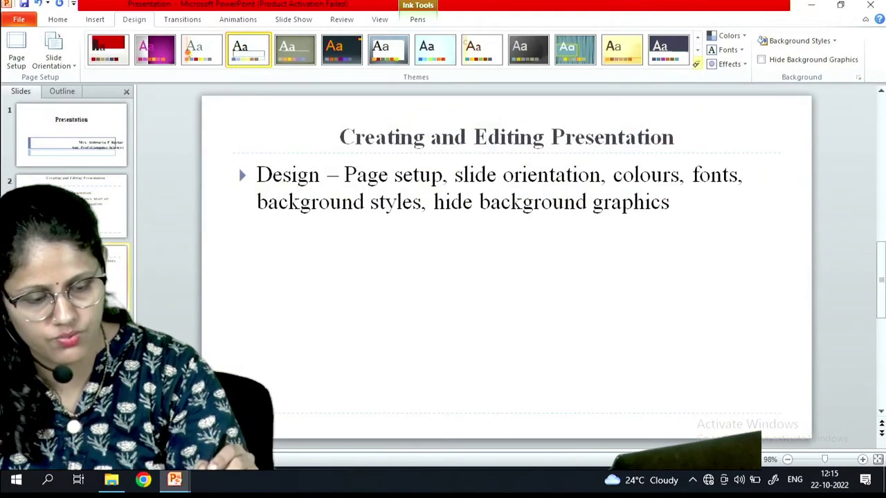
{"action": "left_click", "coordinate": [697, 63]}
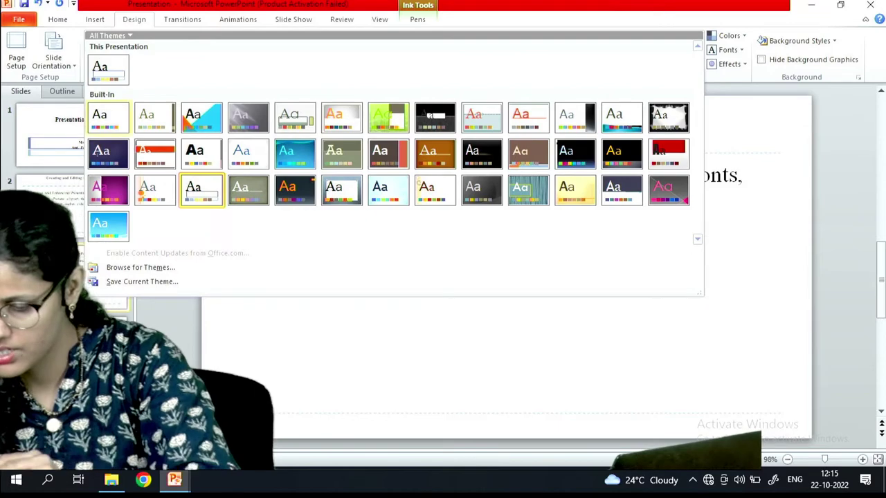
{"action": "left_click", "coordinate": [108, 118]}
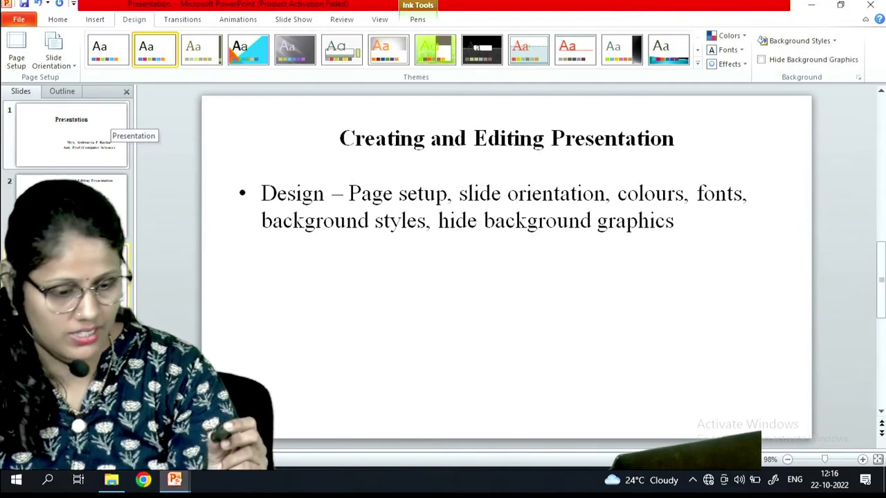
Step: Try the cream and dark blue background styles, and toggle Hide Background Graphics off and on
{"action": "left_click", "coordinate": [796, 40]}
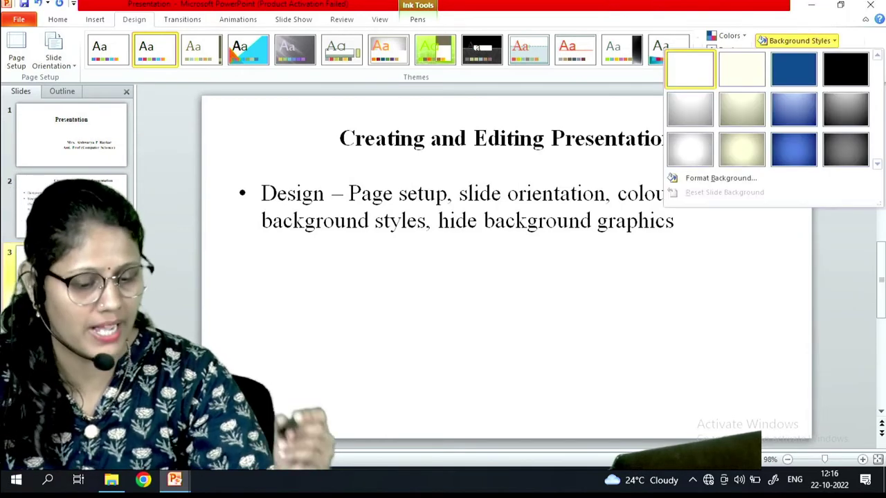
{"action": "left_click", "coordinate": [741, 69]}
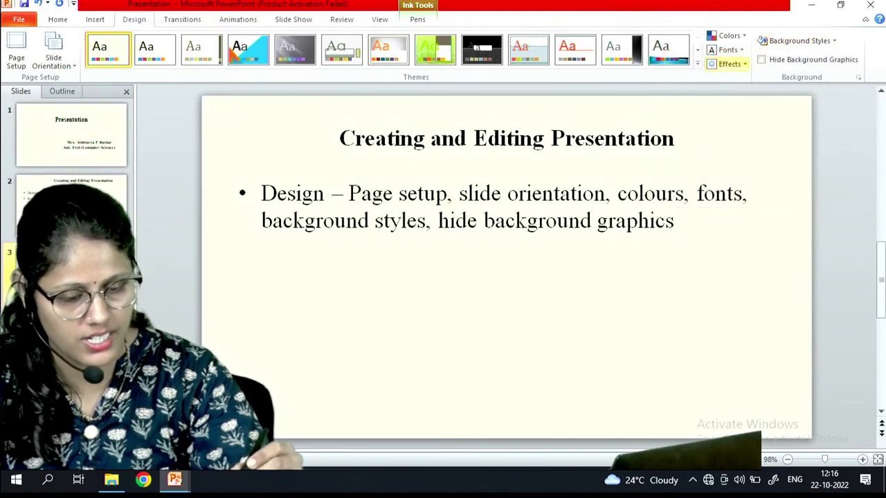
{"action": "left_click", "coordinate": [823, 41]}
{"action": "left_click", "coordinate": [794, 67]}
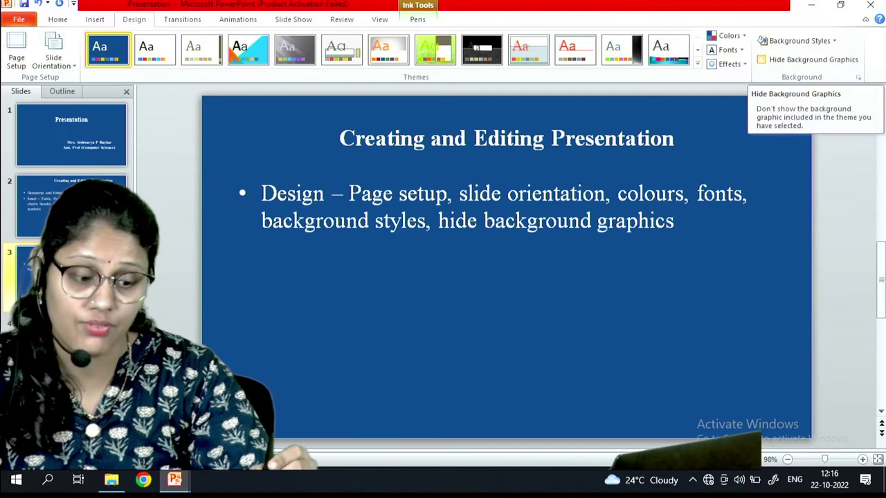
{"action": "left_click", "coordinate": [761, 61]}
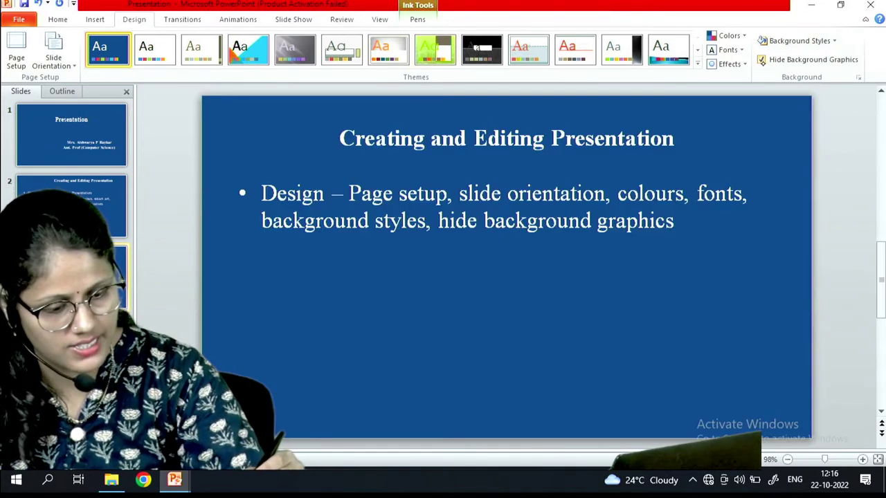
{"action": "left_click", "coordinate": [761, 60]}
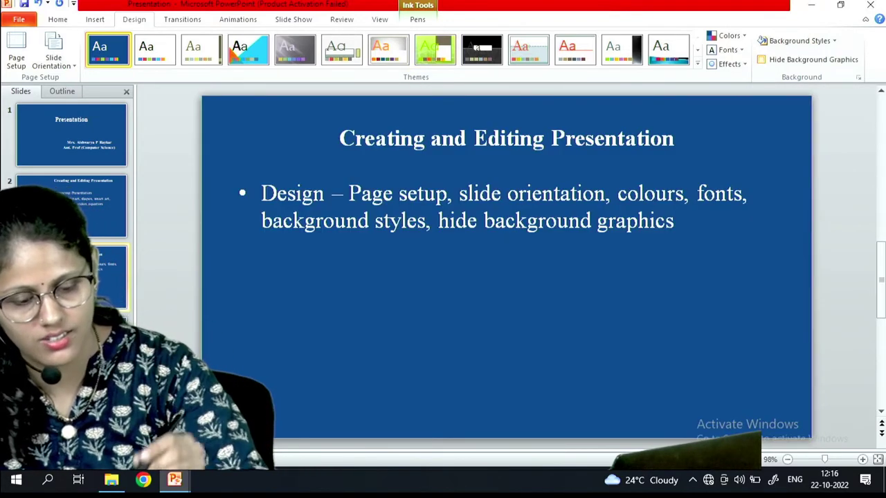
Step: Apply the pale blue theme with red bullets and hide its background graphics on slide 3
{"action": "left_click", "coordinate": [528, 48]}
{"action": "left_click", "coordinate": [761, 60]}
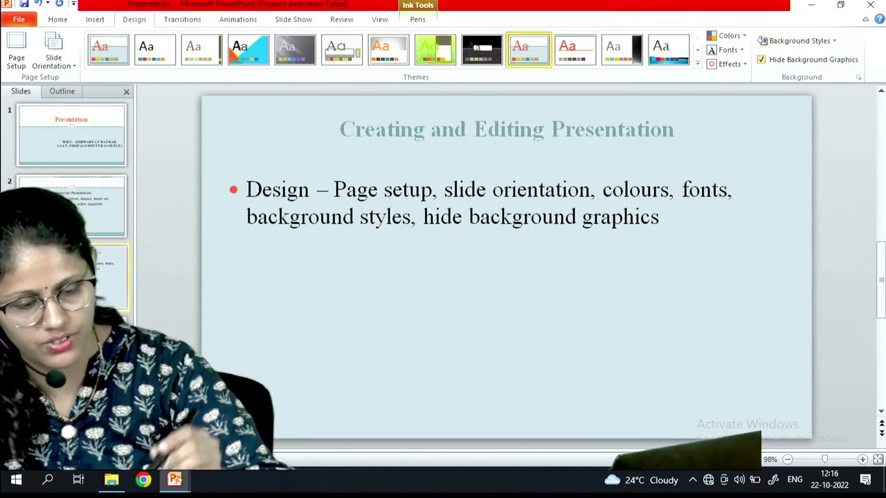
{"action": "left_click", "coordinate": [761, 59]}
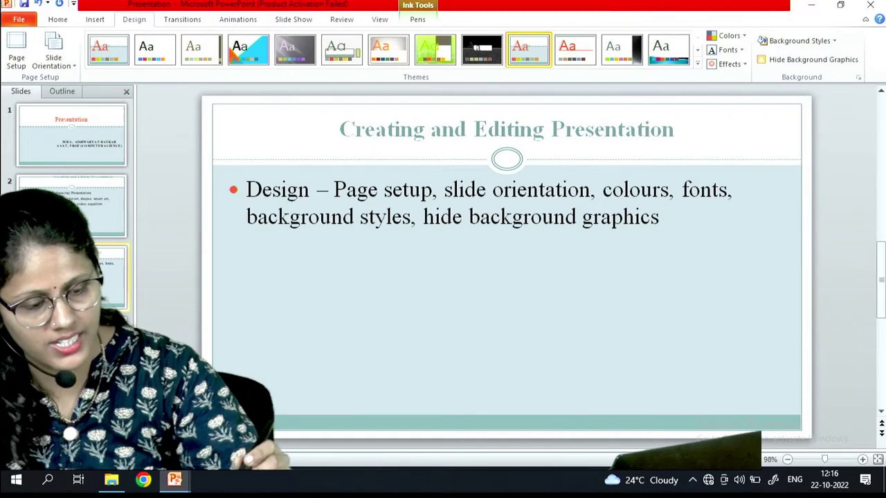
{"action": "left_click", "coordinate": [761, 59]}
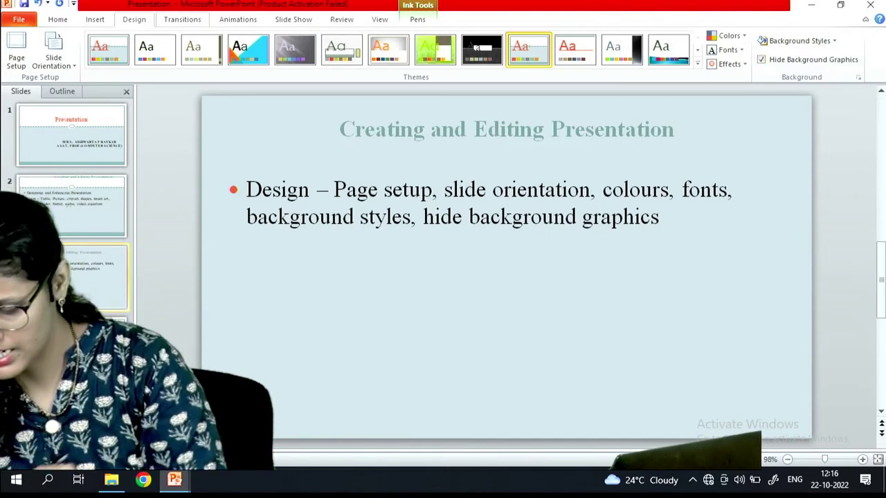
{"action": "left_click", "coordinate": [71, 353]}
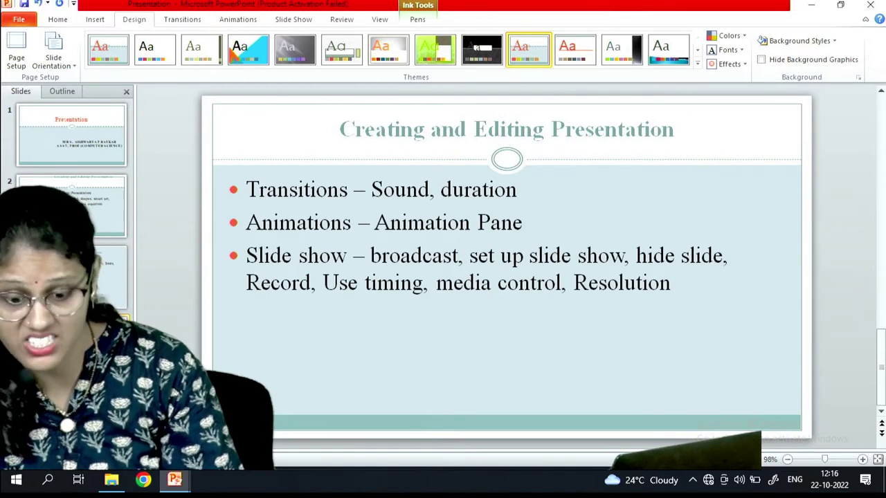
Step: Preview Cut, Fade, Push and Wipe, then give slide 4 a Reveal transition with 03.40 duration and no sound
{"action": "left_click", "coordinate": [182, 19]}
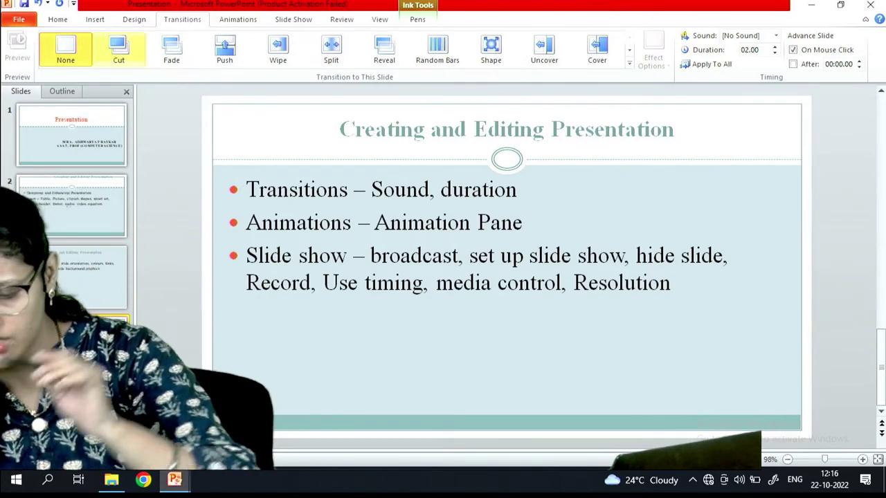
{"action": "left_click", "coordinate": [119, 48]}
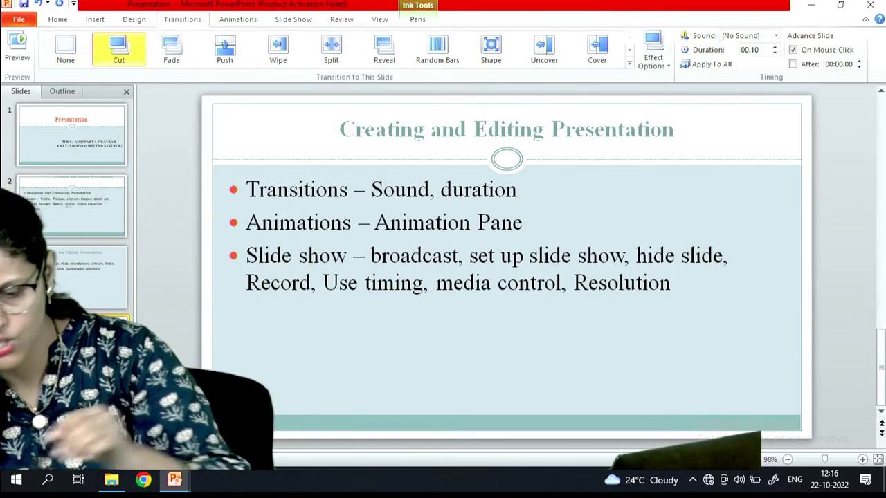
{"action": "left_click", "coordinate": [177, 48]}
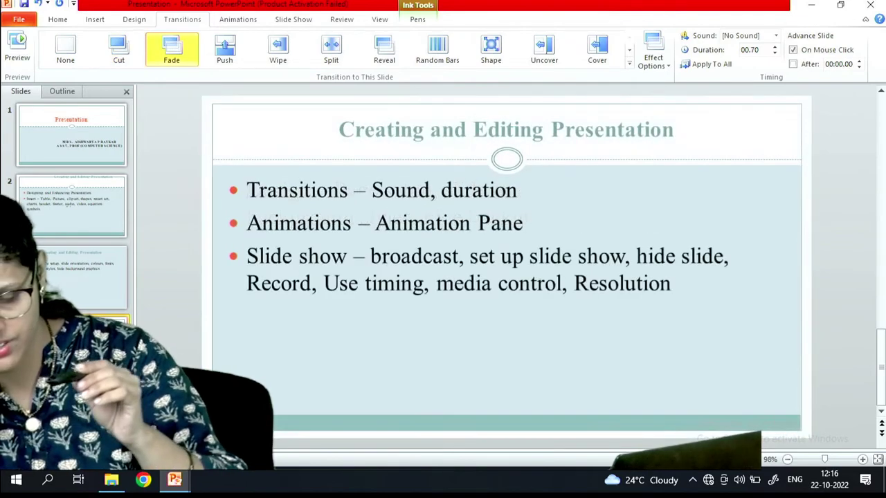
{"action": "left_click", "coordinate": [224, 48]}
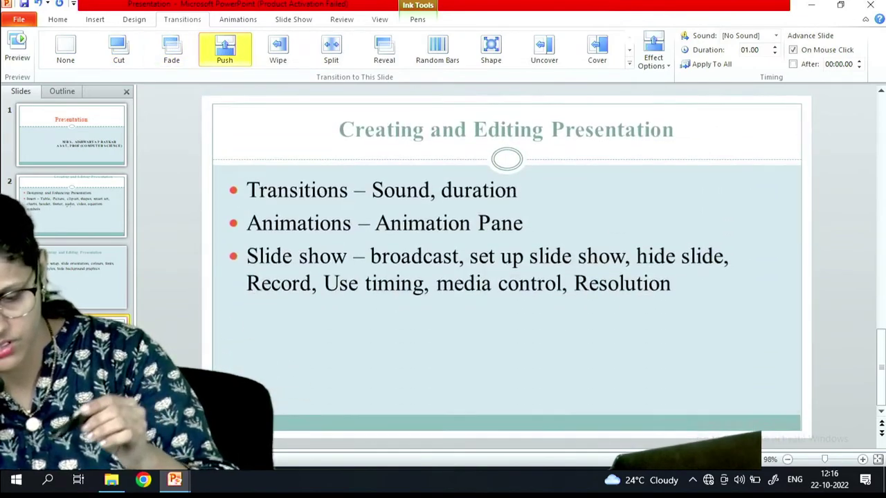
{"action": "left_click", "coordinate": [277, 49]}
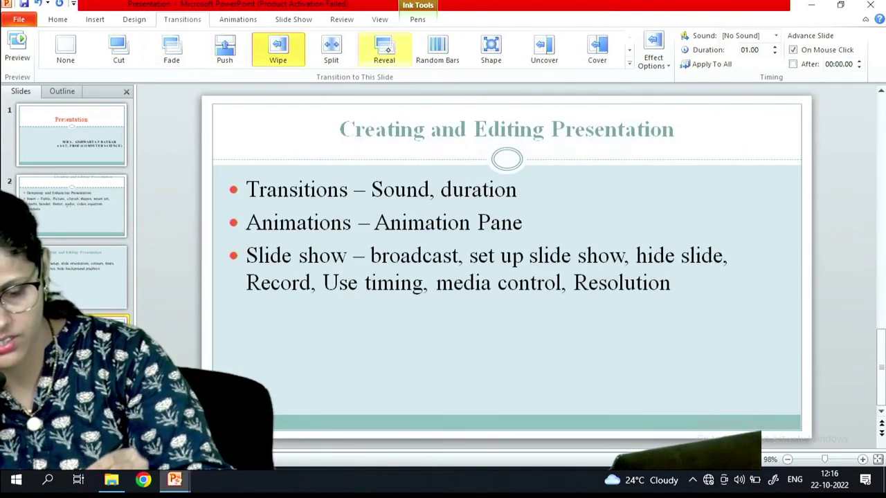
{"action": "left_click", "coordinate": [384, 48]}
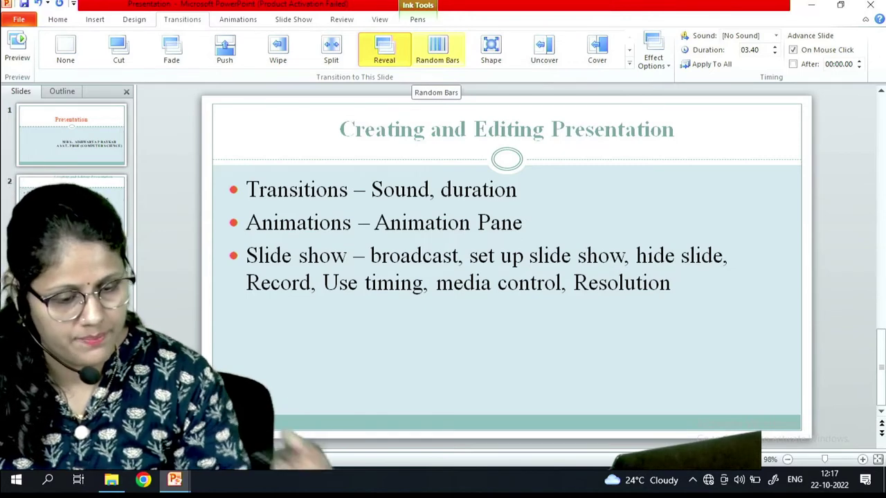
{"action": "left_click", "coordinate": [775, 35]}
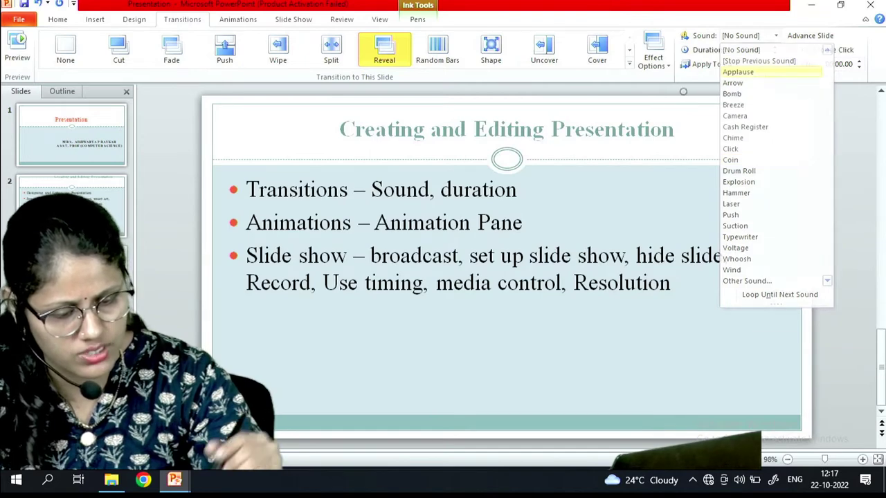
{"action": "left_click", "coordinate": [743, 50]}
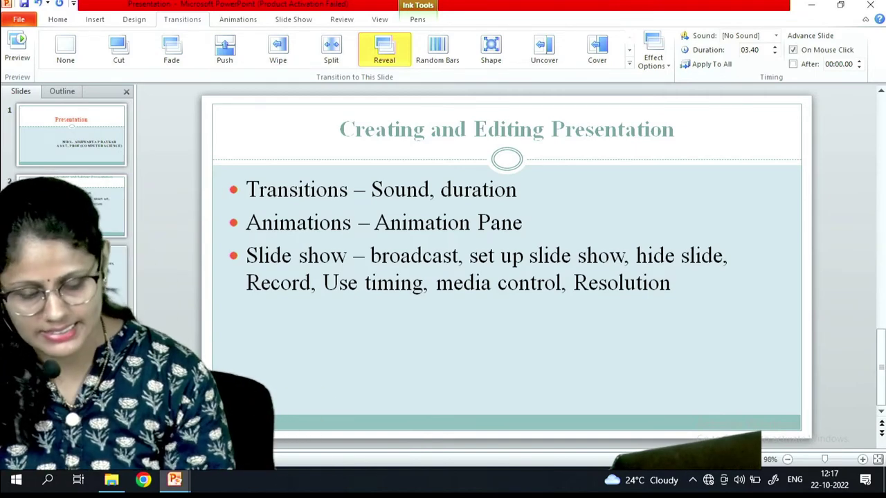
Step: Select the bullet text box, preview Appear through Wipe, and apply the Shape entrance animation
{"action": "left_click", "coordinate": [237, 18]}
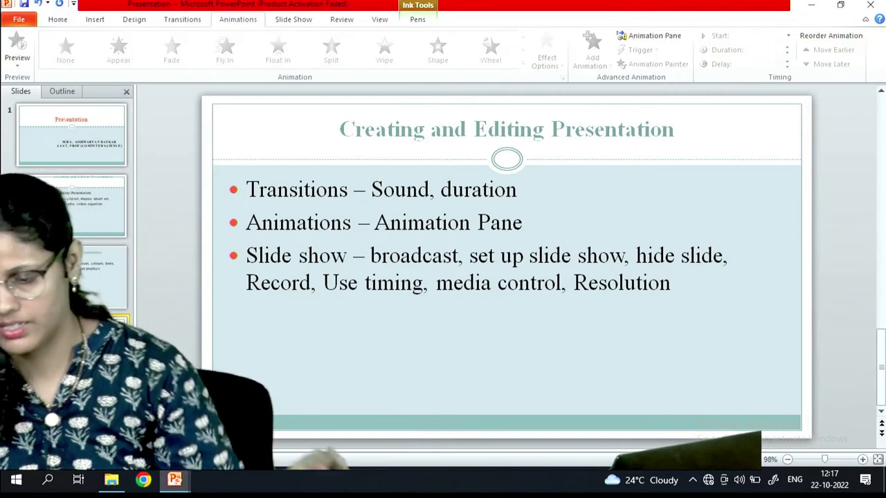
{"action": "left_click", "coordinate": [402, 255]}
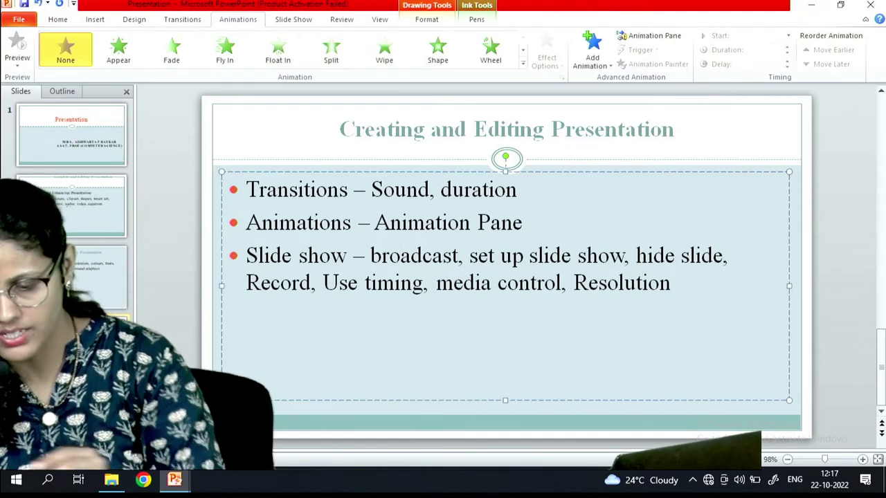
{"action": "left_click", "coordinate": [118, 48]}
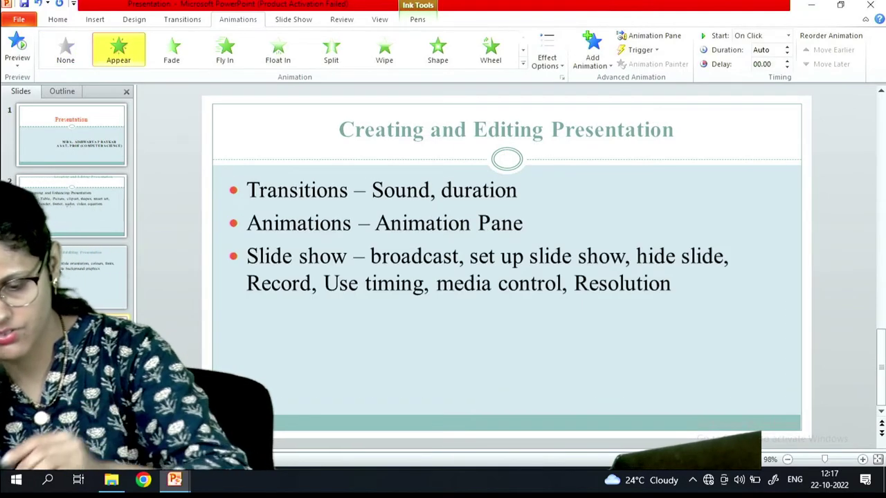
{"action": "left_click", "coordinate": [172, 49]}
{"action": "left_click", "coordinate": [224, 48]}
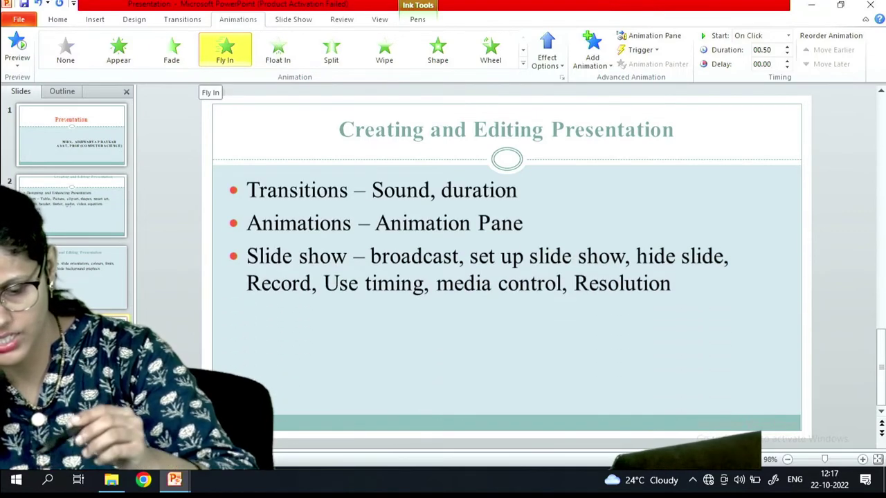
{"action": "left_click", "coordinate": [278, 49]}
{"action": "left_click", "coordinate": [331, 48]}
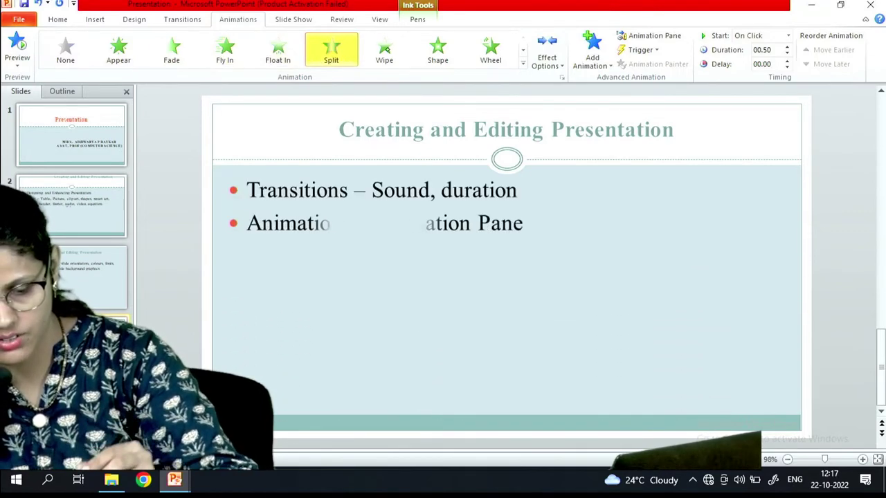
{"action": "left_click", "coordinate": [385, 48]}
{"action": "left_click", "coordinate": [437, 49]}
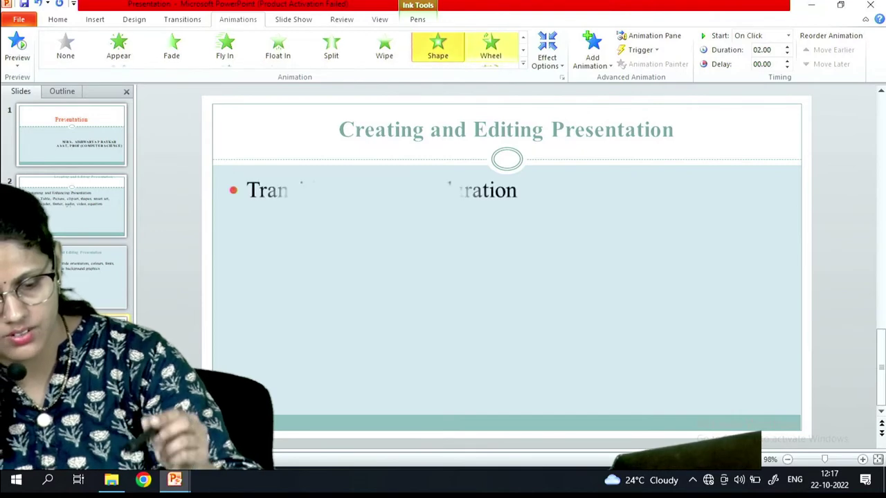
Step: Browse the full effect list, set the Shape animation's direction to In, and check the Trigger options
{"action": "left_click", "coordinate": [522, 64]}
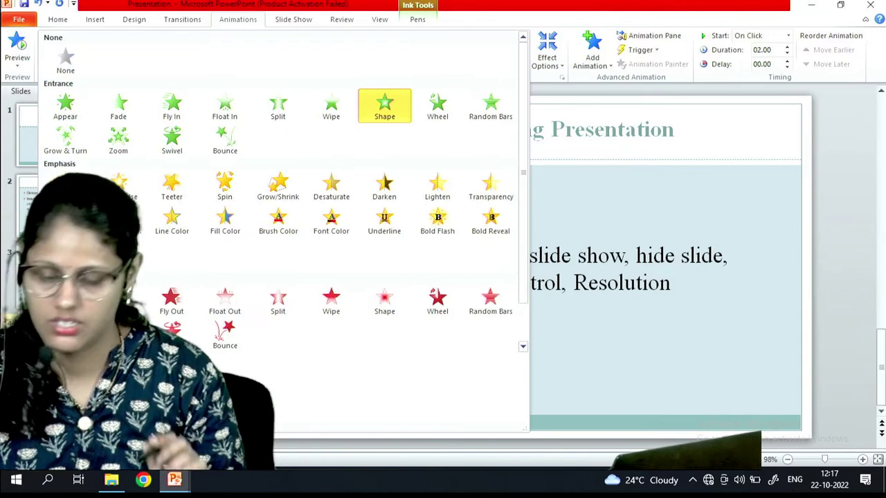
{"action": "key", "text": "Escape"}
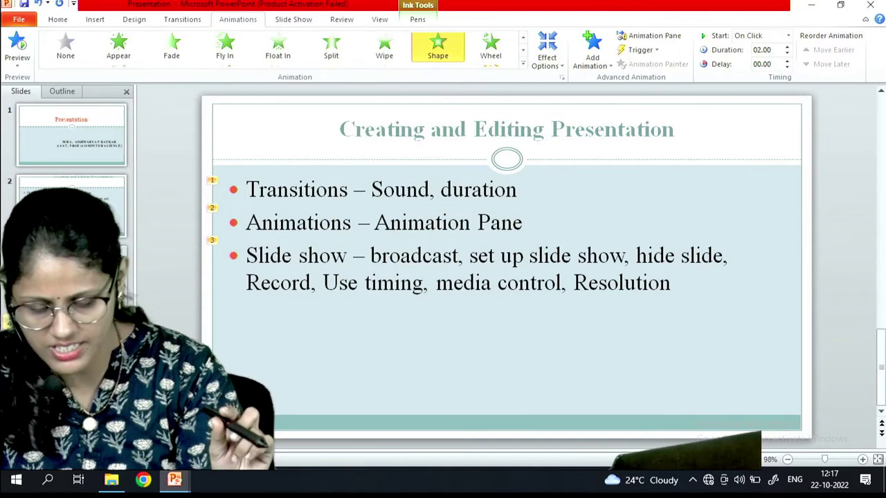
{"action": "left_click", "coordinate": [547, 56]}
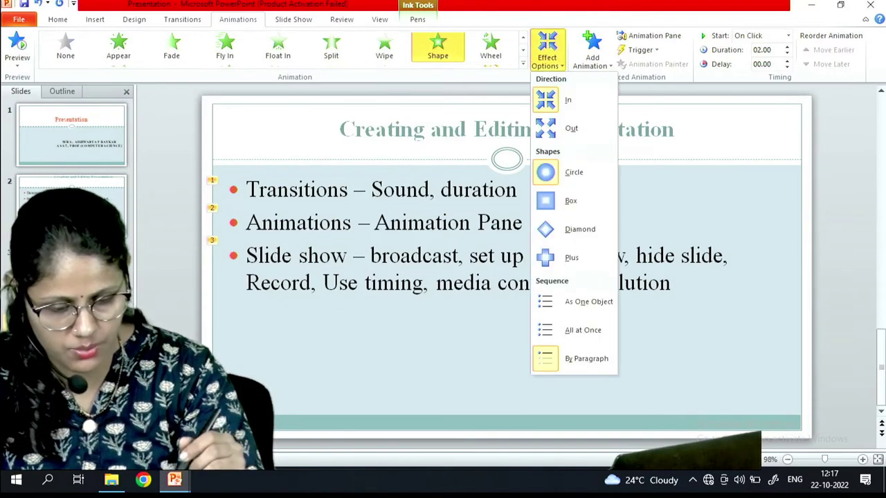
{"action": "left_click", "coordinate": [567, 100]}
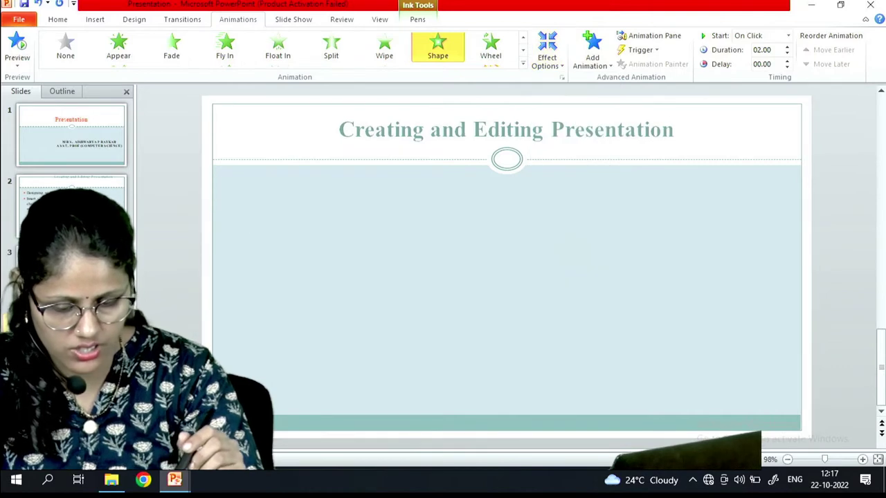
{"action": "left_click", "coordinate": [553, 61]}
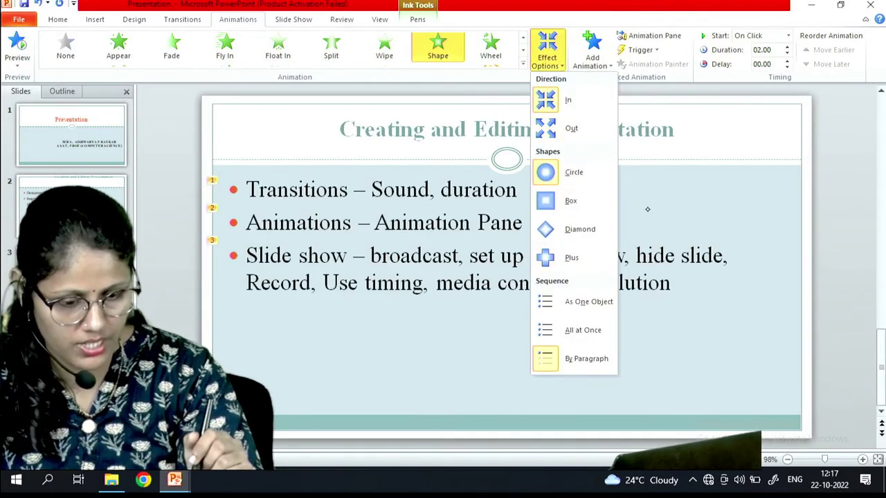
{"action": "left_click", "coordinate": [664, 194]}
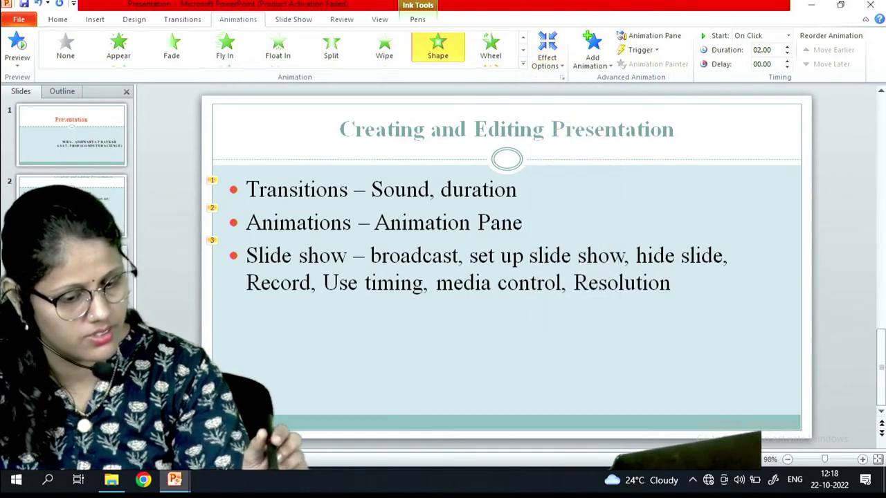
{"action": "left_click", "coordinate": [640, 49]}
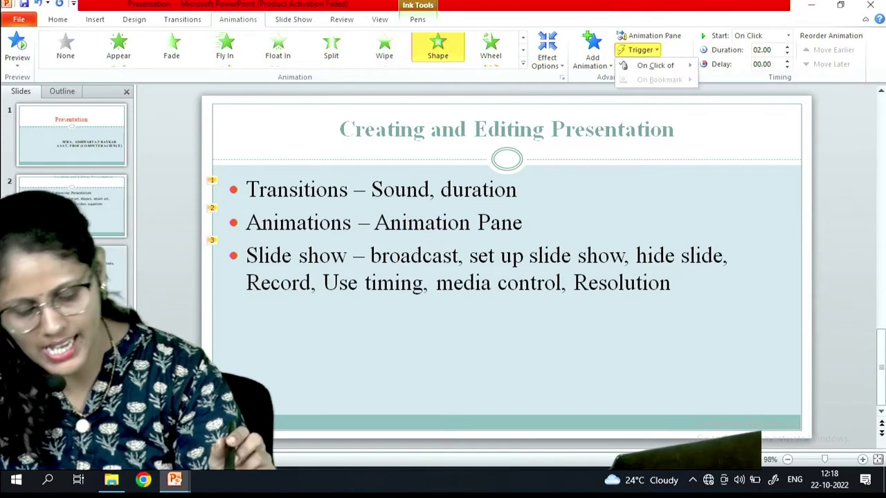
{"action": "left_click", "coordinate": [298, 19]}
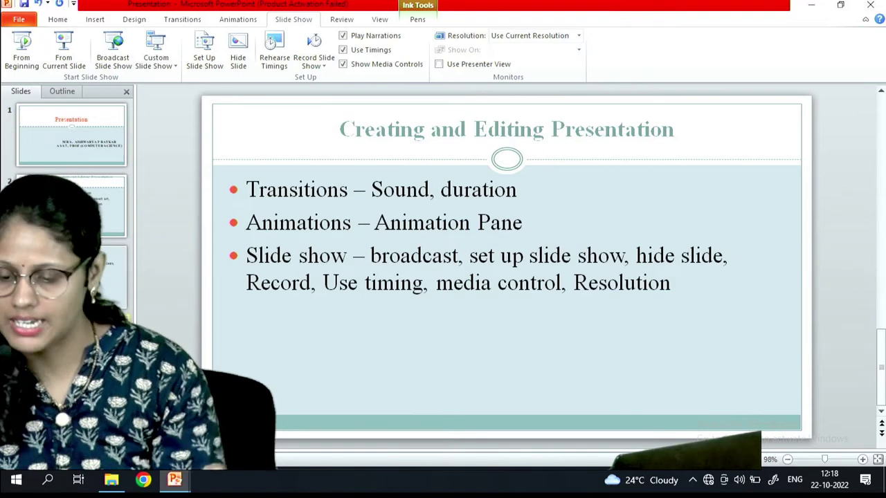
Step: Run the slide show from the beginning past the graphics warning, end it with Esc, and bring up Broadcast Slide Show
{"action": "left_click", "coordinate": [22, 47]}
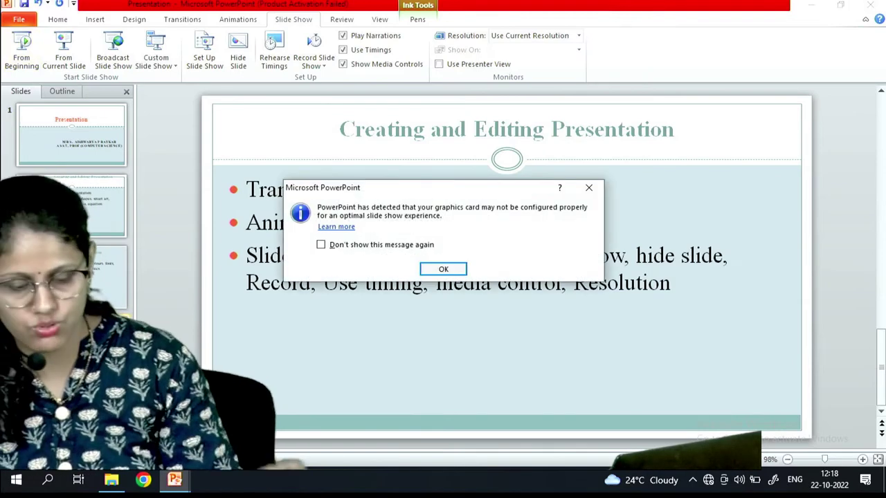
{"action": "key", "text": "Return"}
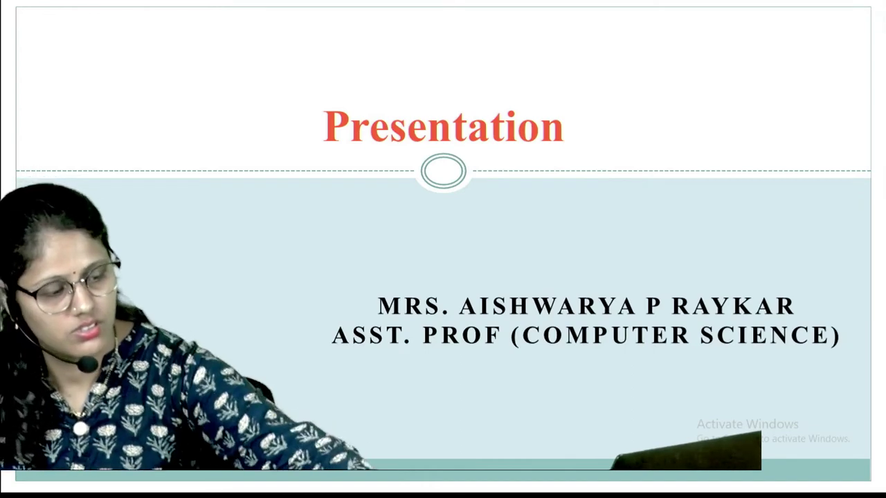
{"action": "key", "text": "Escape"}
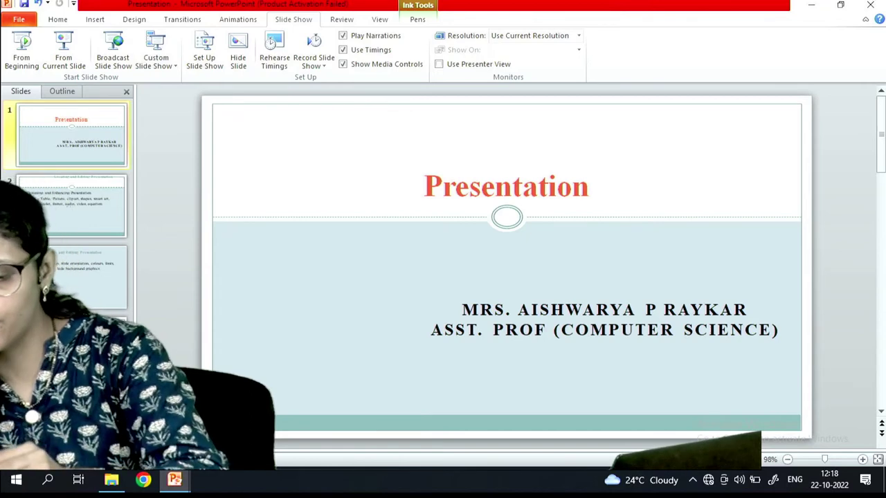
{"action": "left_click", "coordinate": [115, 59]}
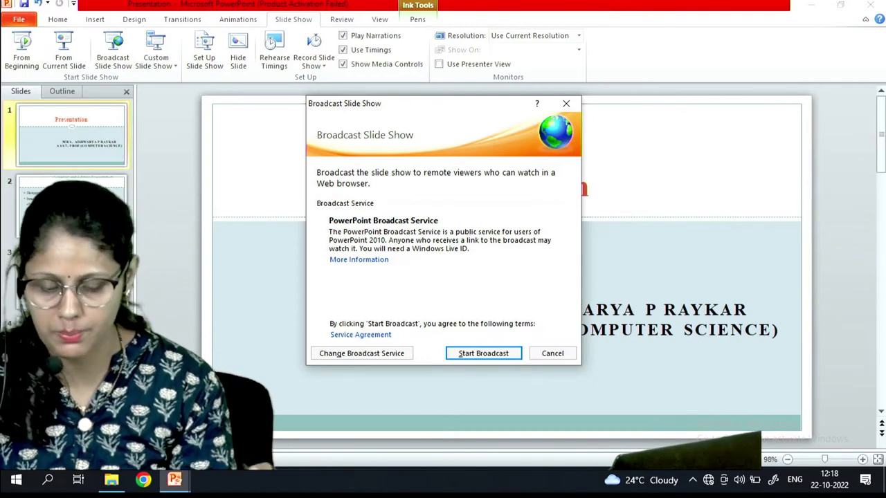
Step: Close the Broadcast Slide Show dialog without broadcasting and return to slide 4
{"action": "left_click", "coordinate": [566, 103]}
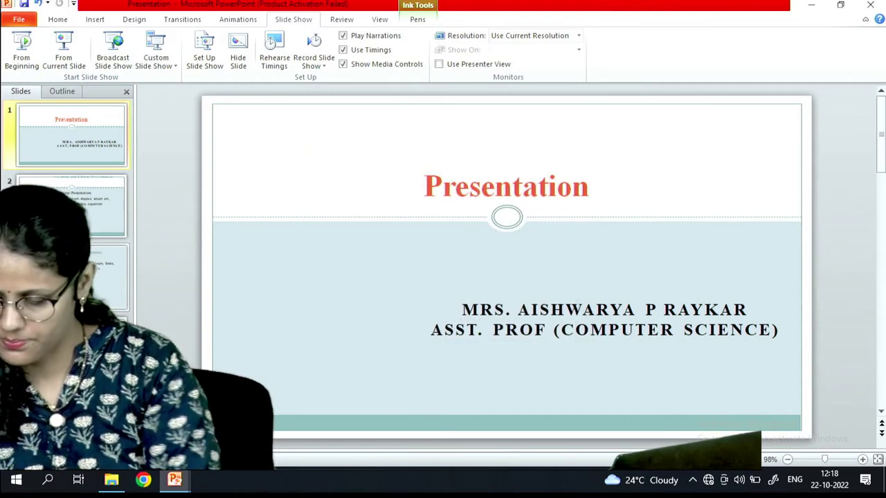
{"action": "left_click", "coordinate": [104, 207]}
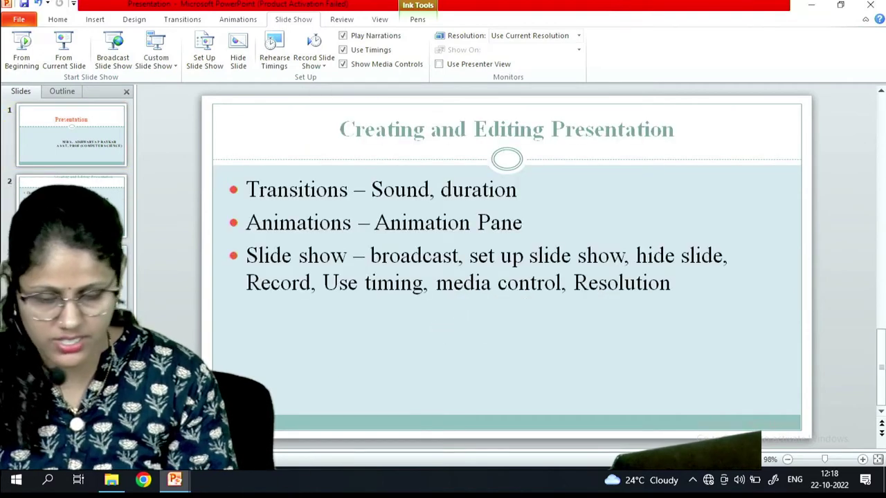